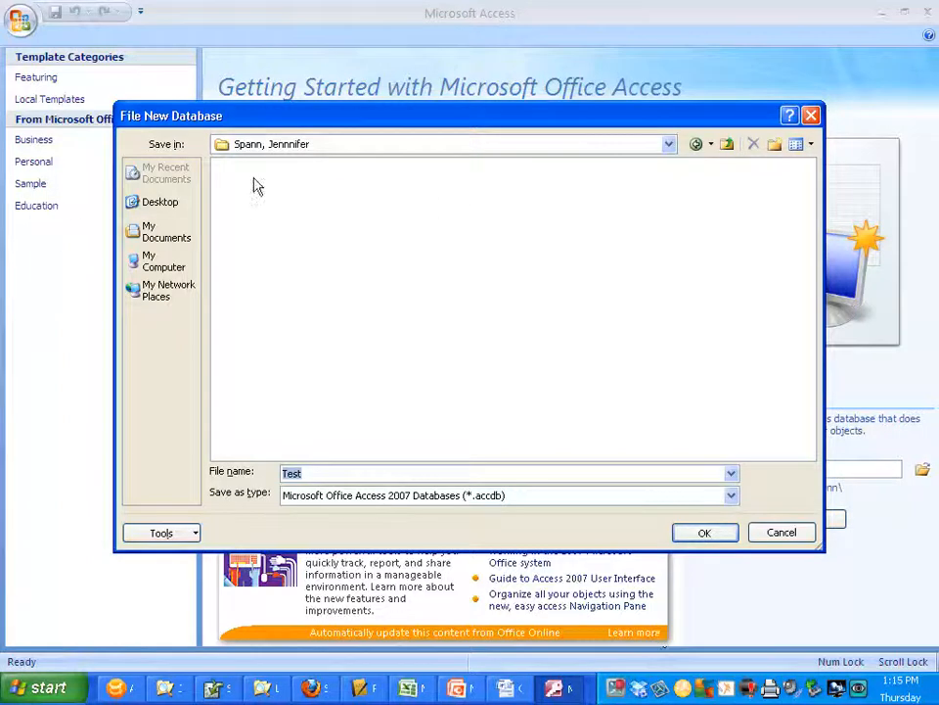
Create the blank database Test.accdb in the chosen folder and collapse the Table1 group in the object list.
left_click(708, 532)
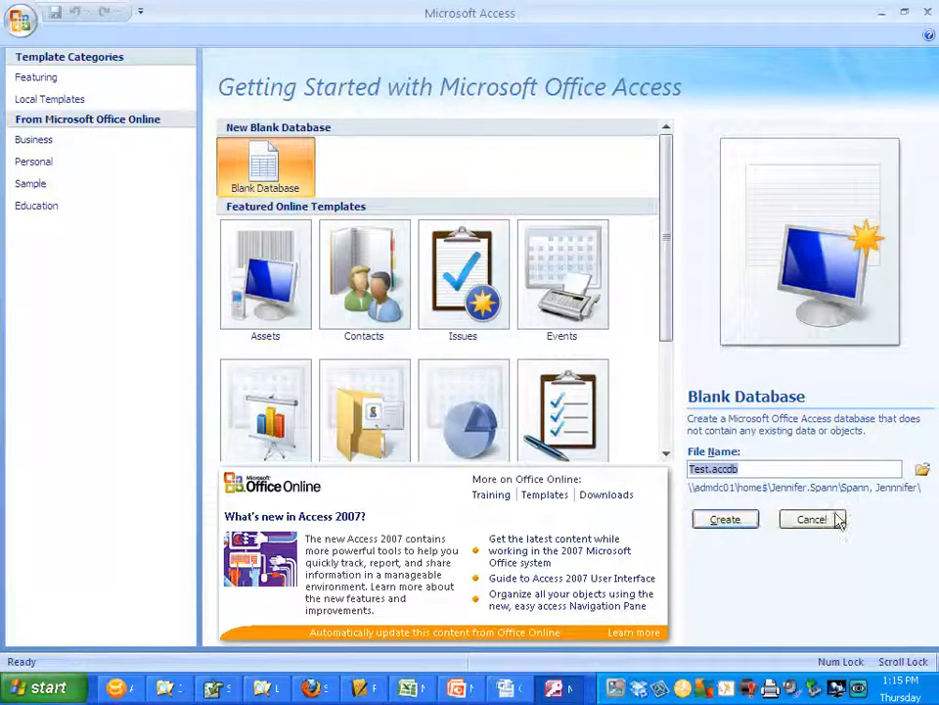
left_click(725, 520)
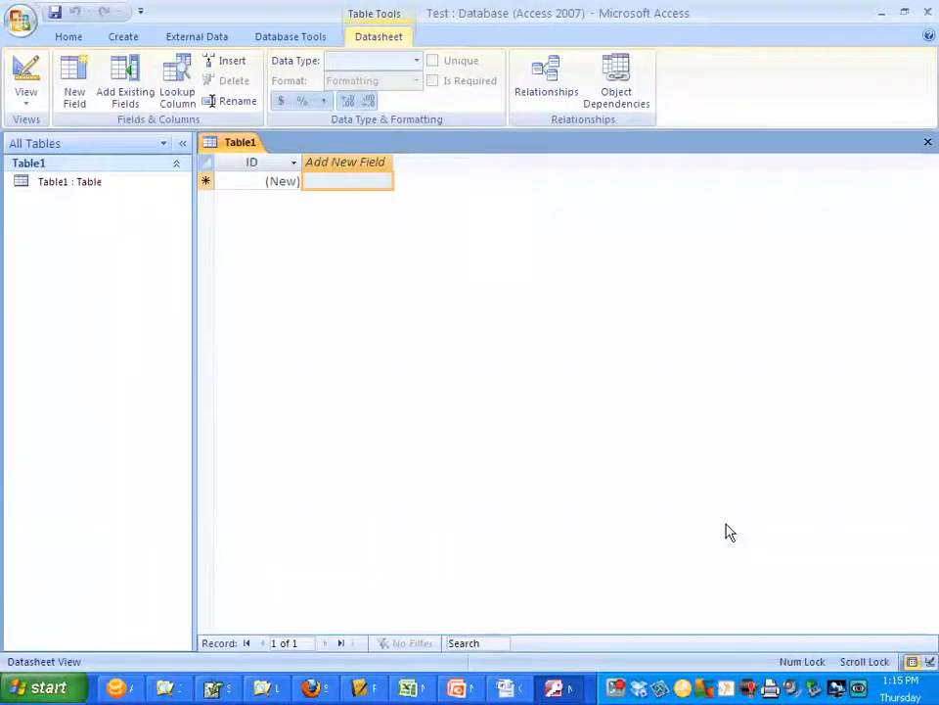
left_click(27, 167)
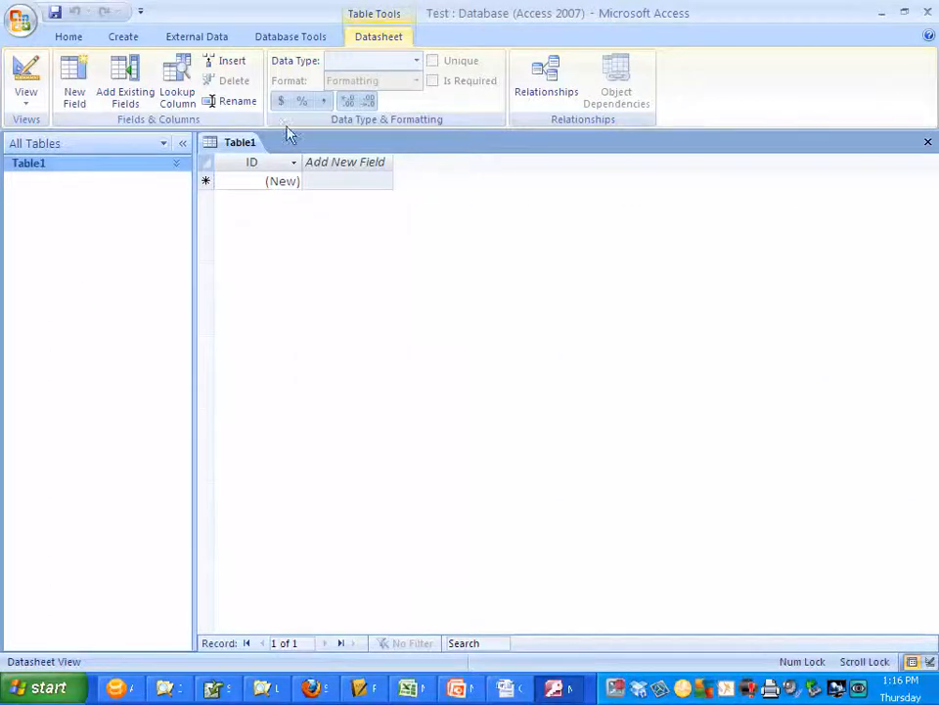
Name the first new field beside the ID column of Table1 "Field One".
left_click(251, 164)
left_click(344, 163)
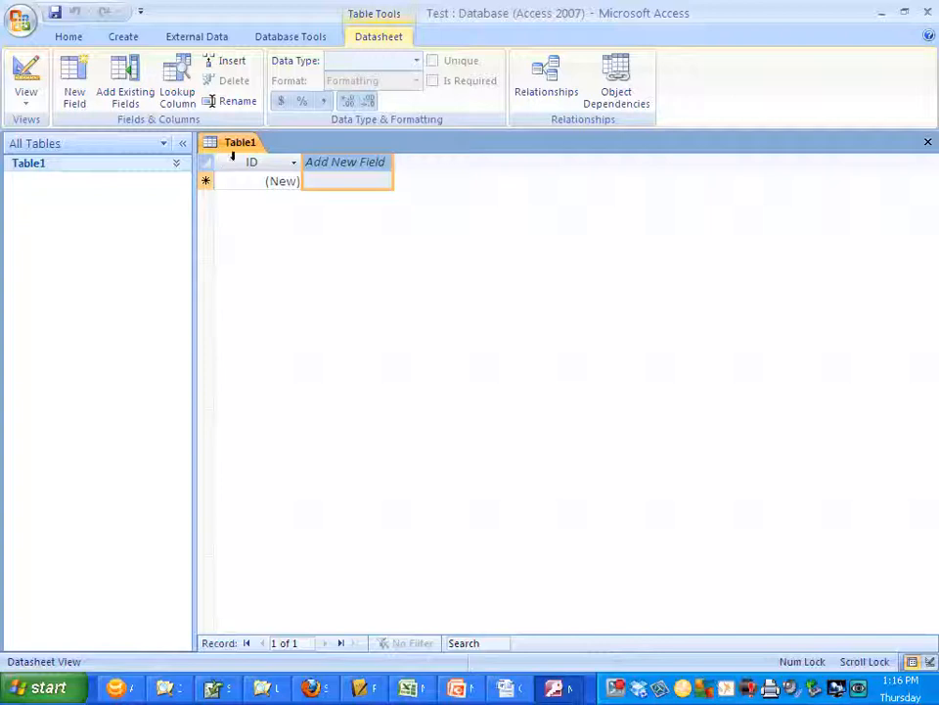
double_click(350, 164)
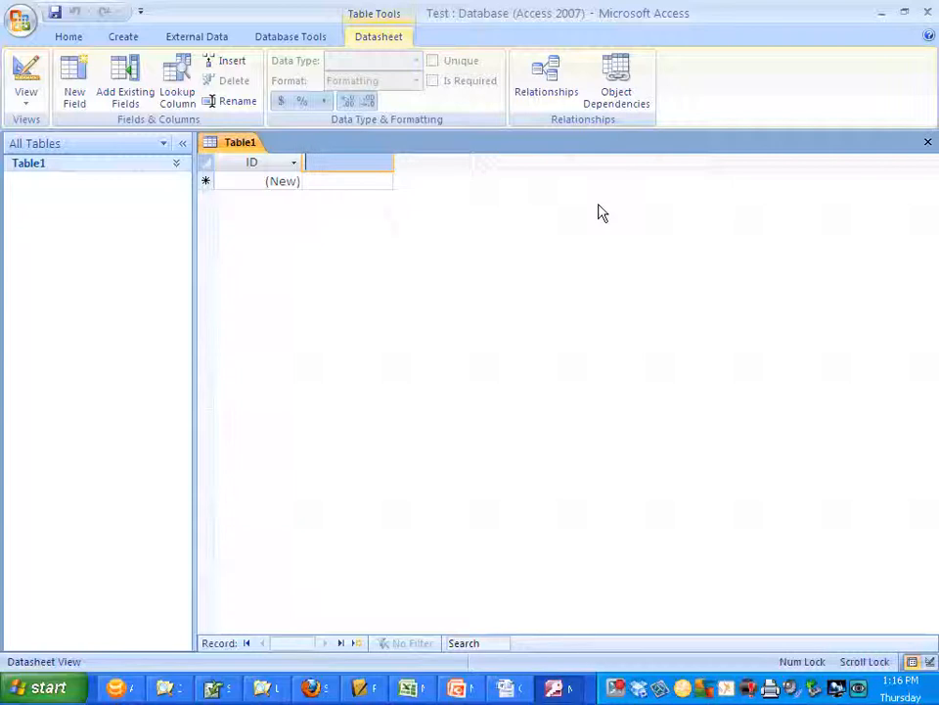
type("Fe")
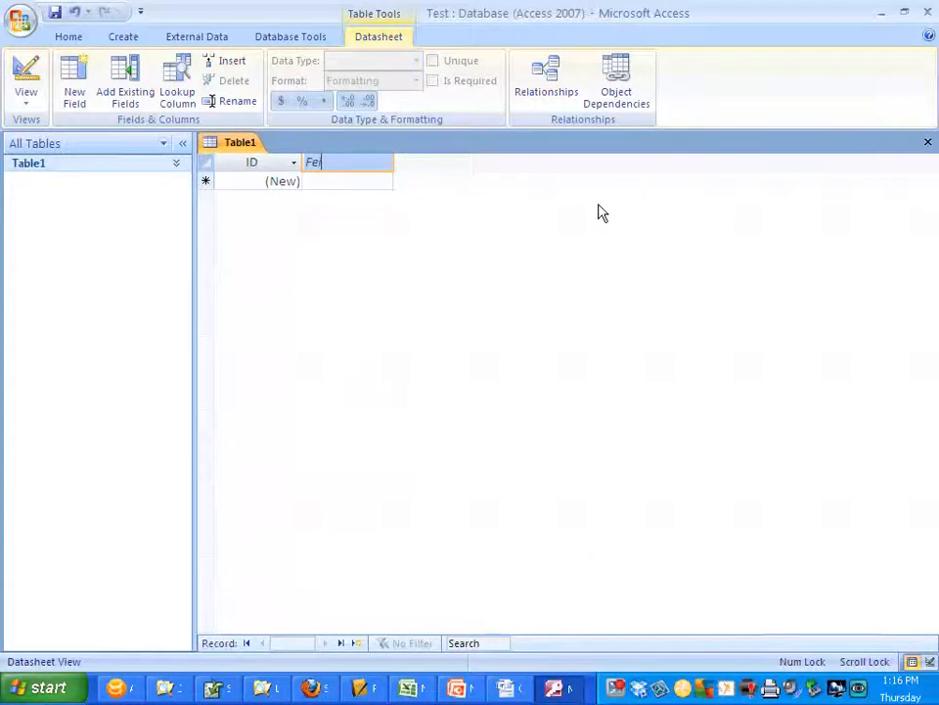
type("ield One")
key("Return")
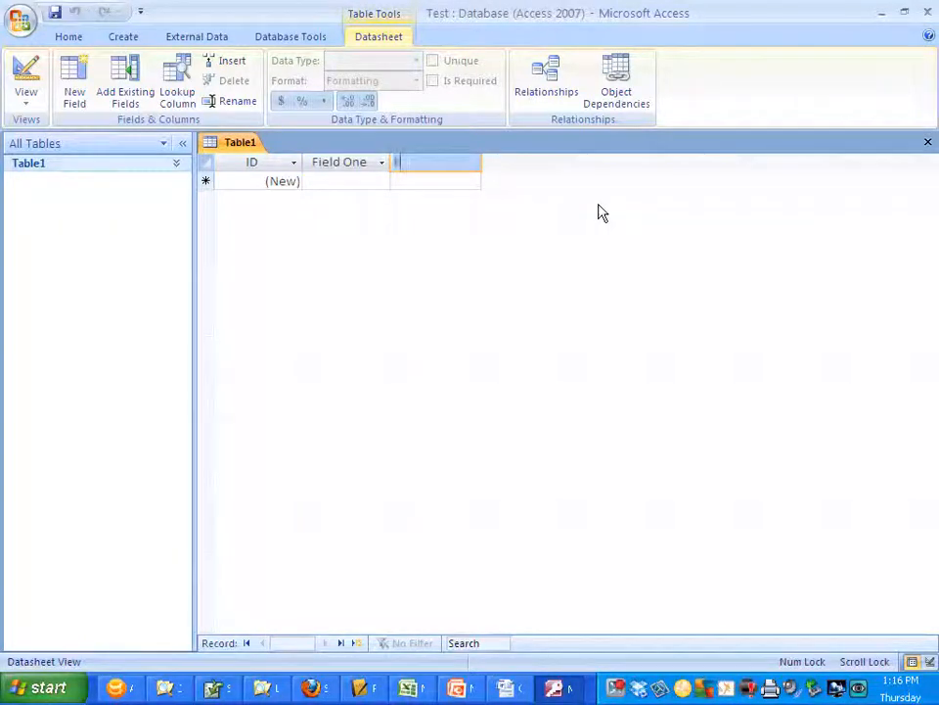
Add two more fields named "Field Two" and "Field Three" to Table1.
type("Field Two")
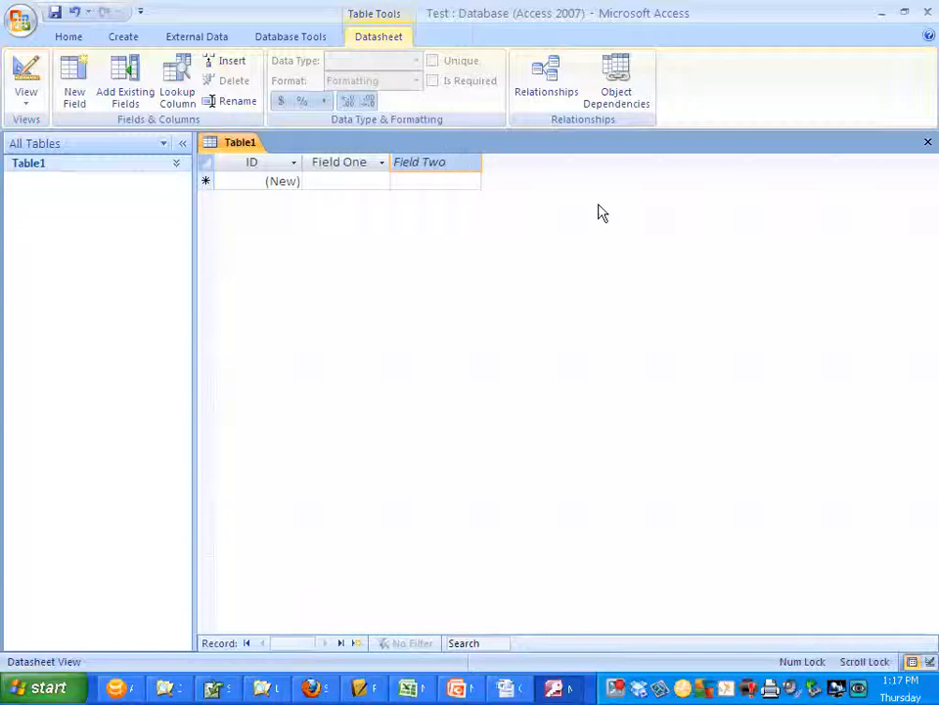
key("Return")
type("T")
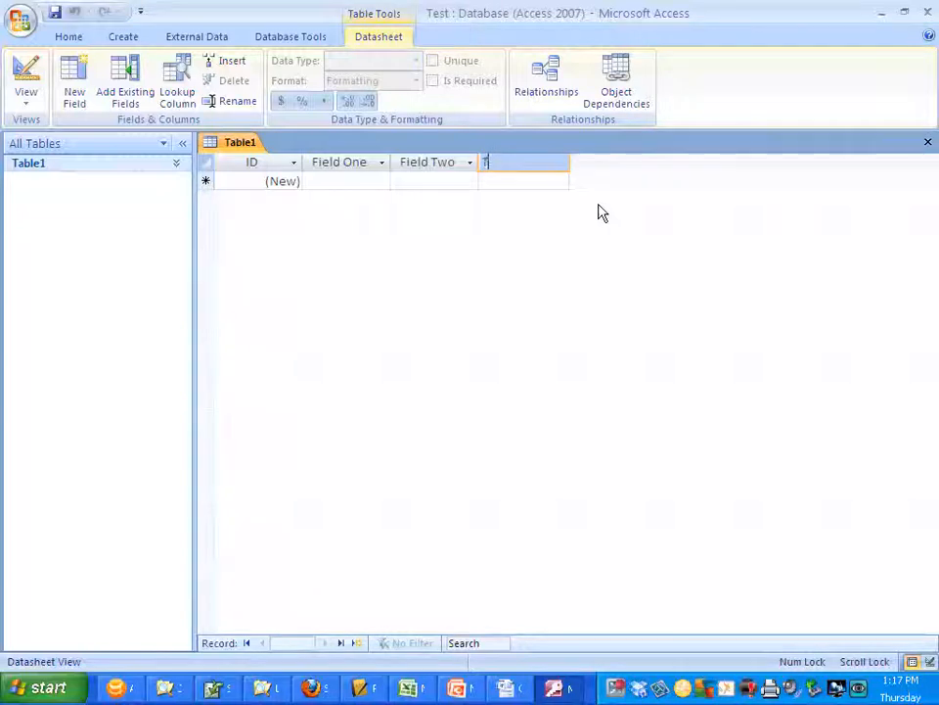
type("F")
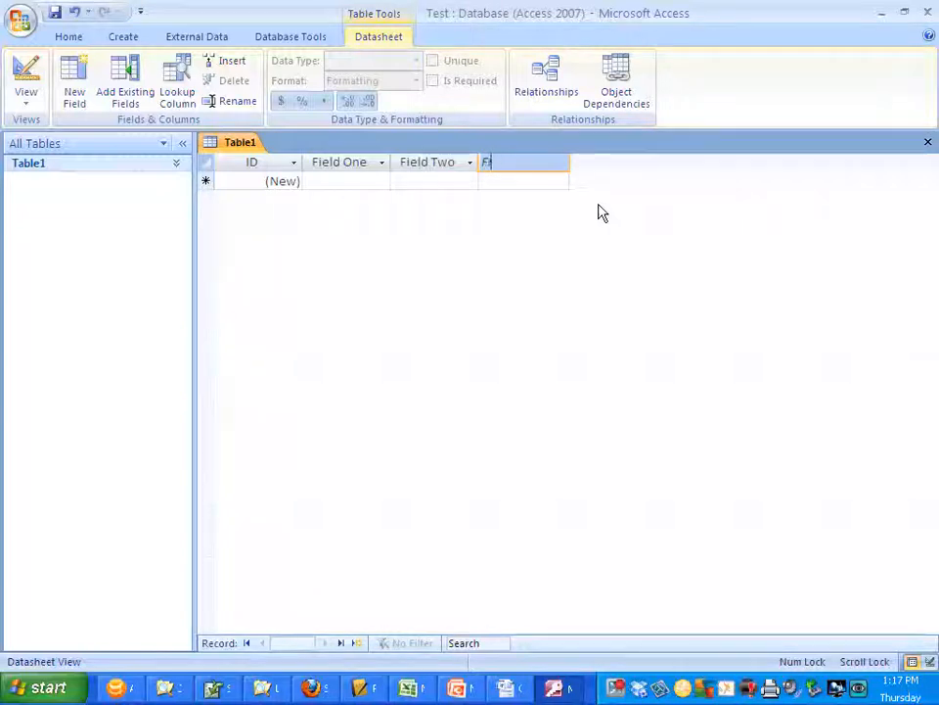
type("ield Three")
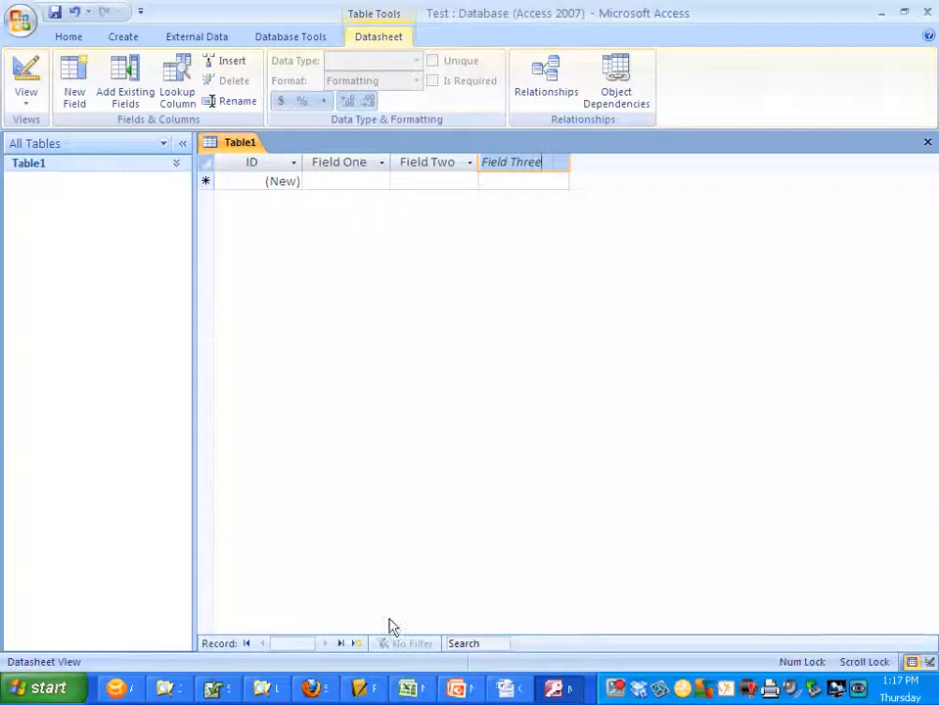
left_click(205, 181)
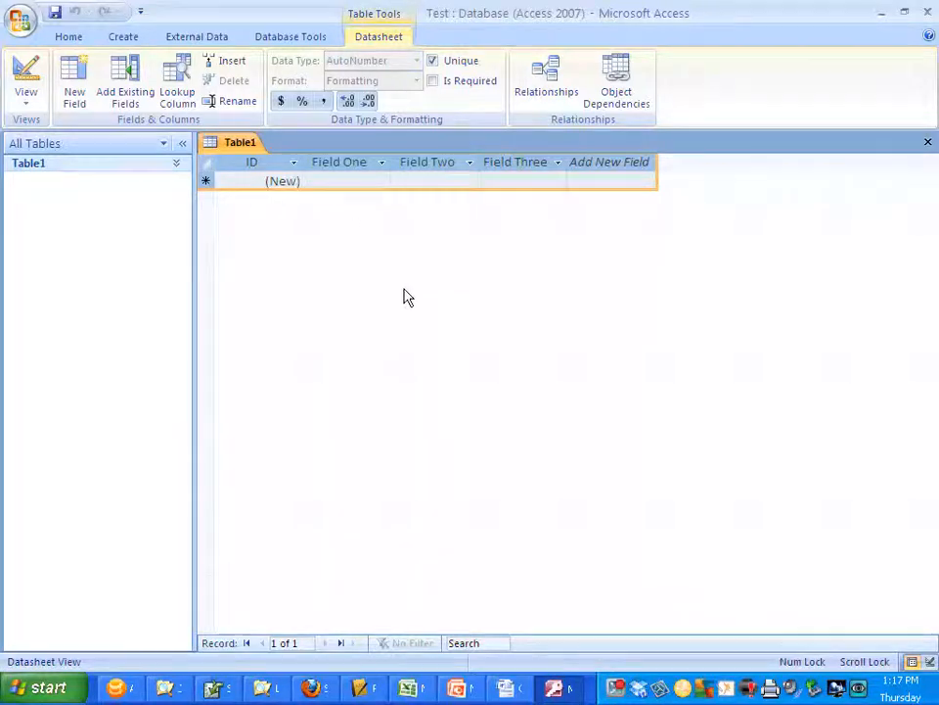
Fill in the first record with "Information", "Goes" and "Here" in Field One, Field Two and Field Three.
left_click(330, 182)
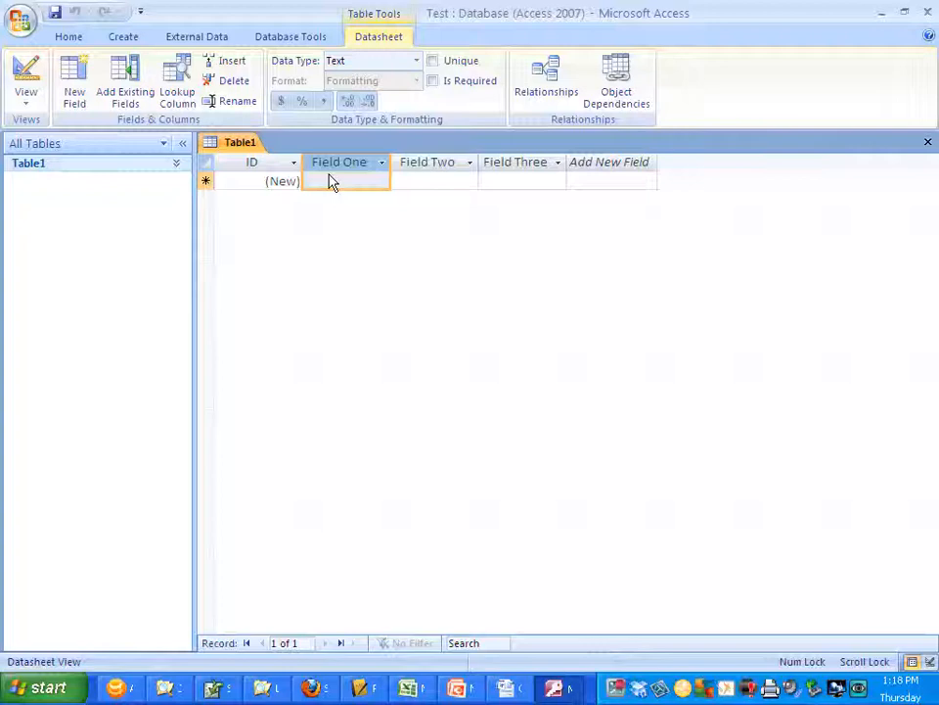
left_click(311, 183)
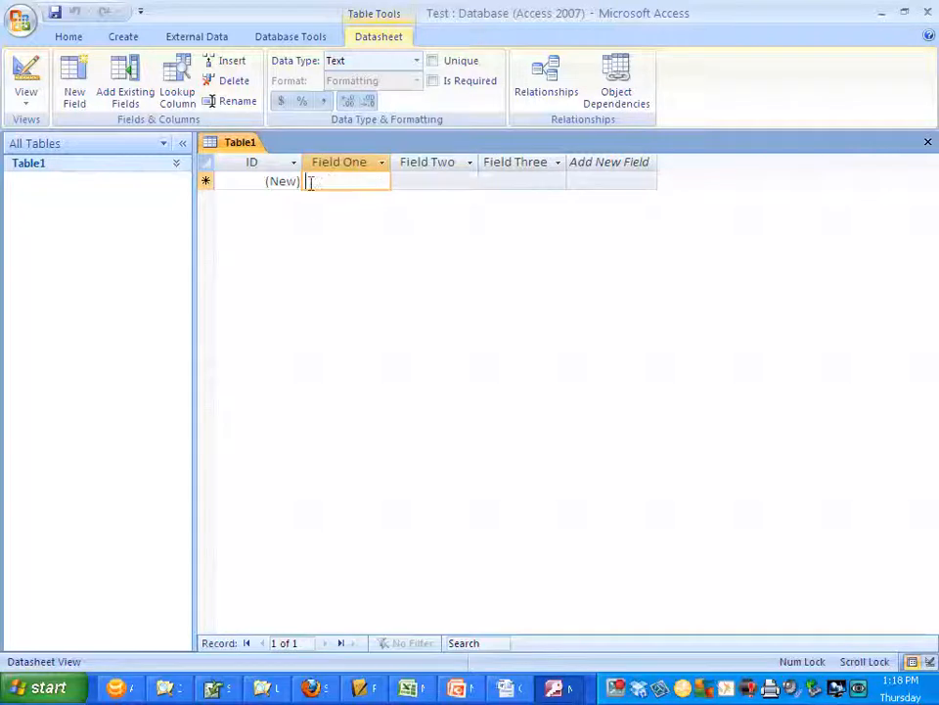
type("tnformation")
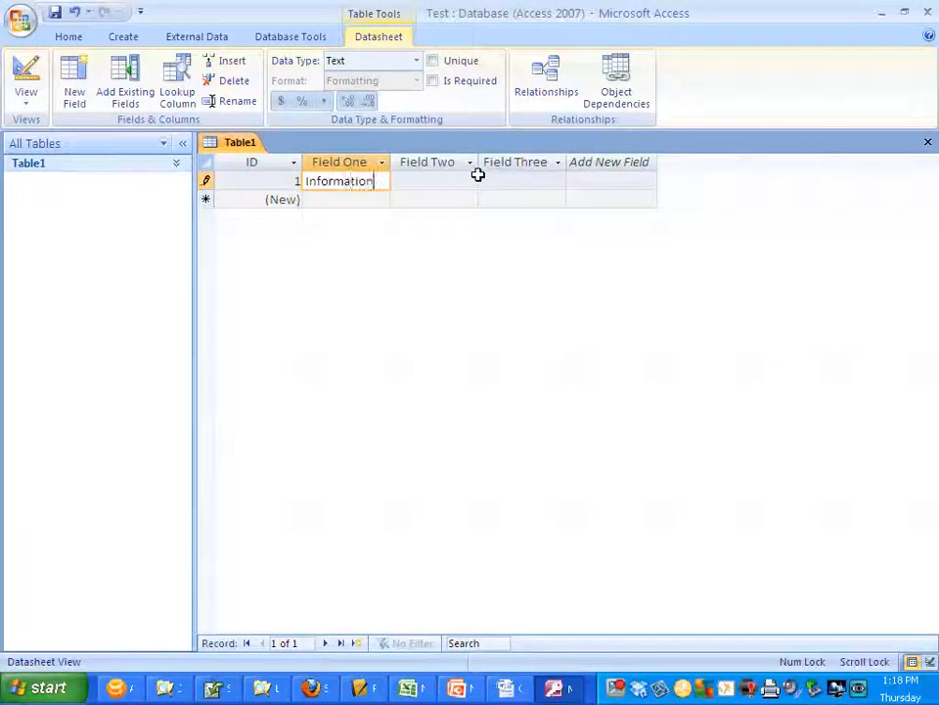
key("Tab")
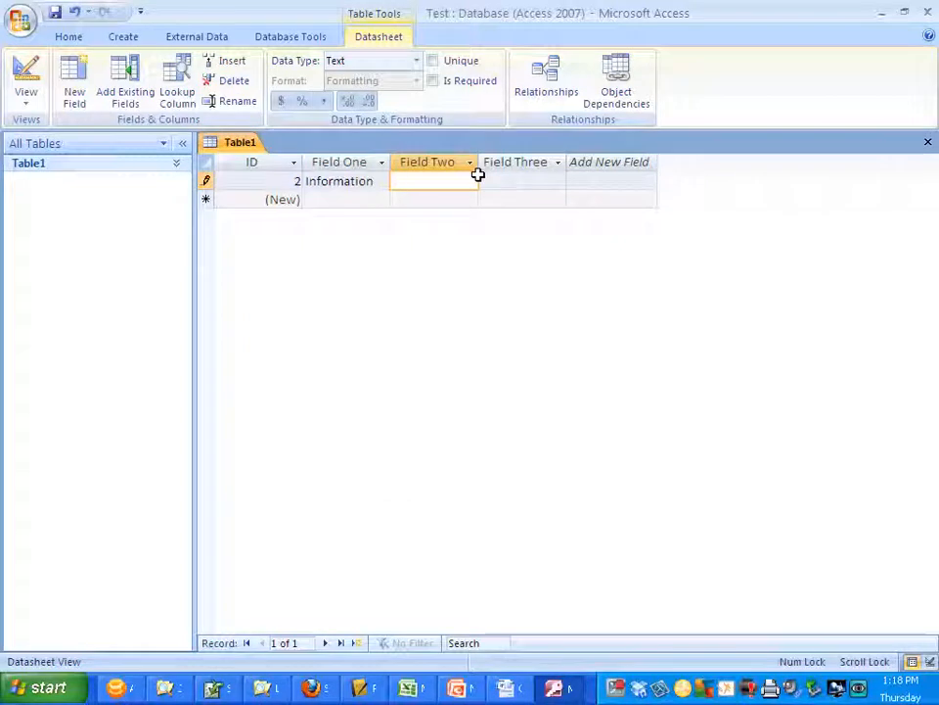
type("Goes")
key("Tab")
type("Here")
key("Tab")
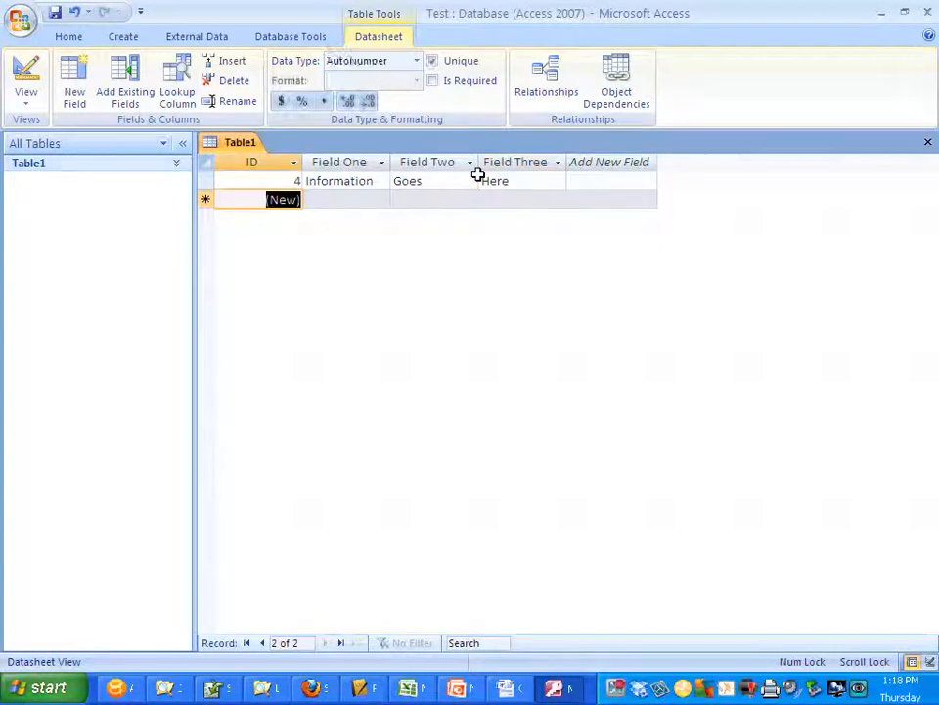
Enter a second record with "Start", "New" and "Record" in Field One, Field Two and Field Three.
key("Tab")
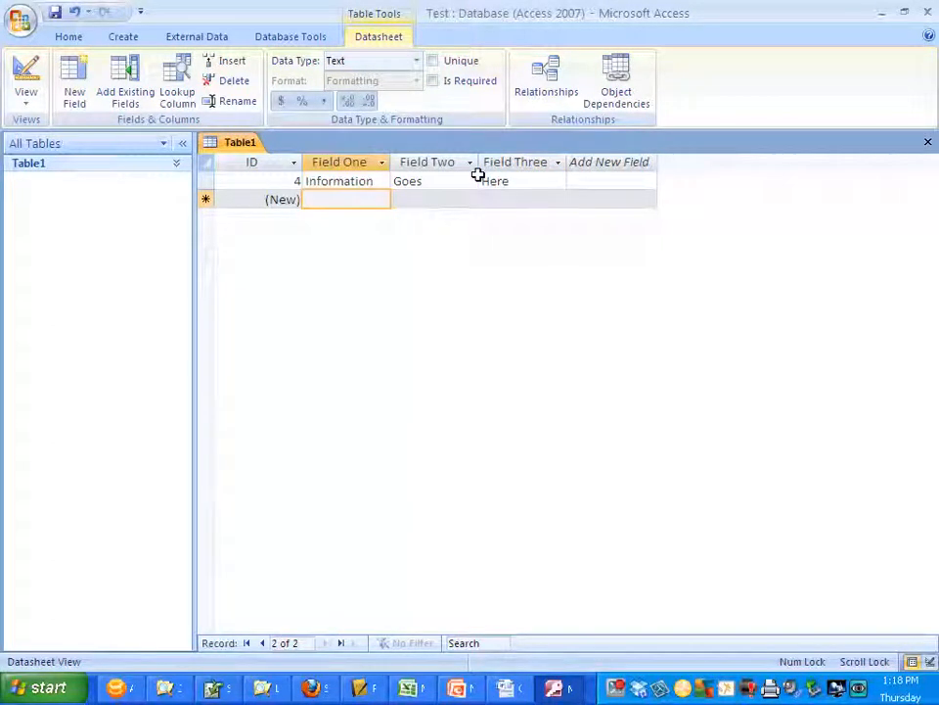
type("Start")
key("Tab")
type("New")
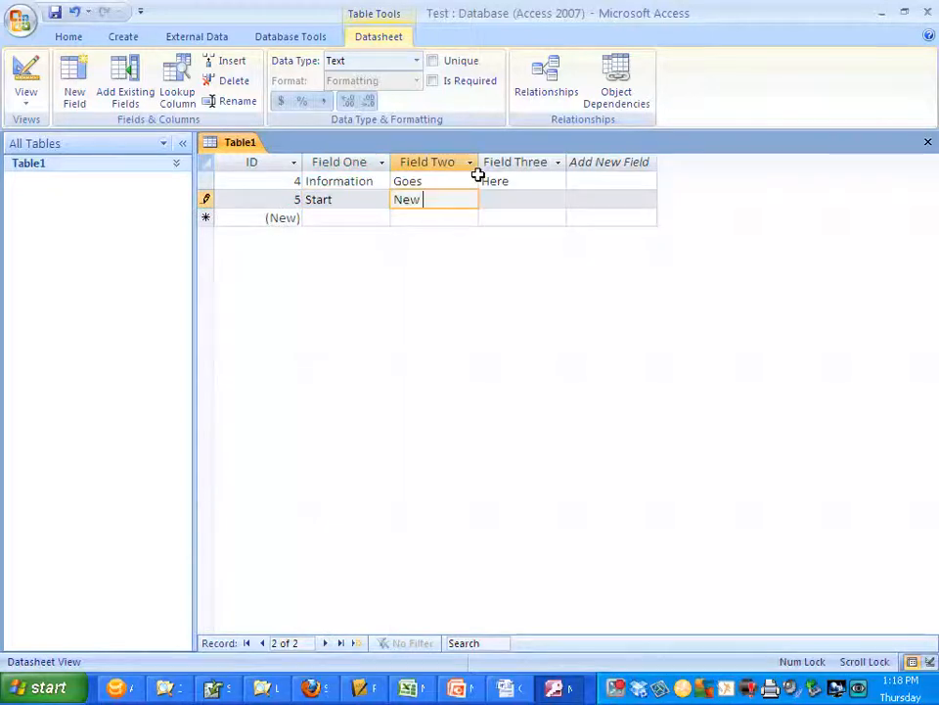
key("Tab")
type("Re")
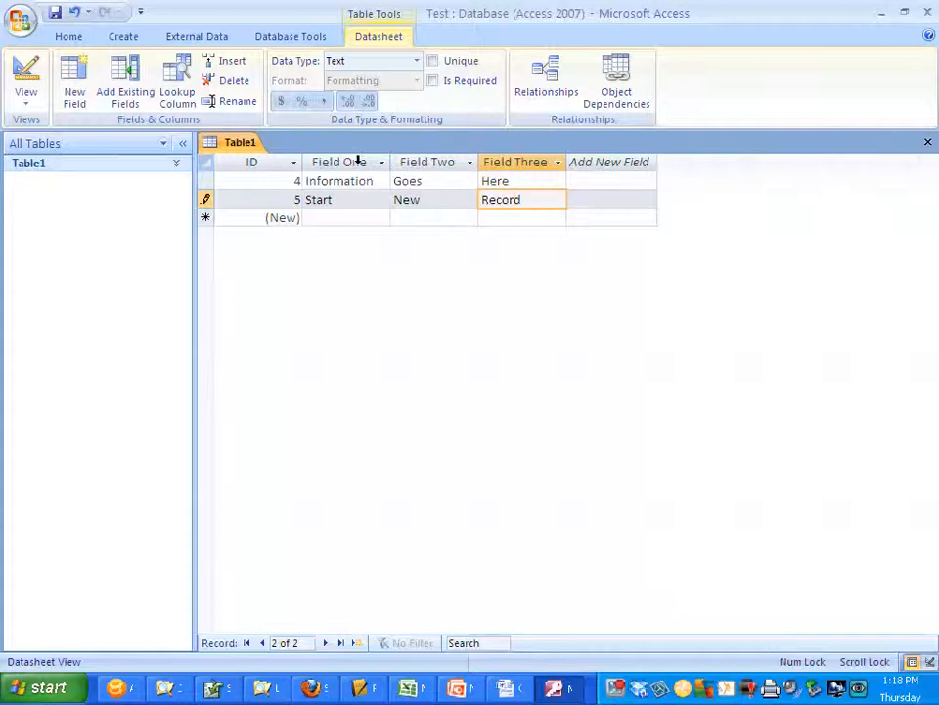
Examine the Field One, Field Two and Field Three columns and their entries one after another.
left_click(360, 162)
left_click(432, 162)
left_click(518, 163)
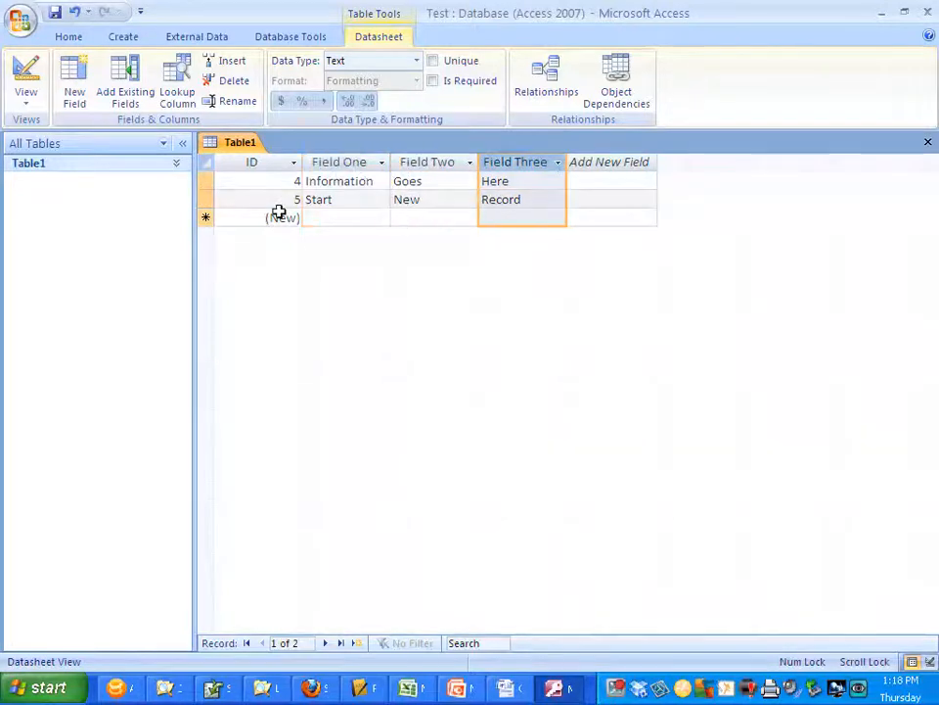
left_click(338, 163)
left_click(341, 180)
left_click_drag(341, 180, 341, 238)
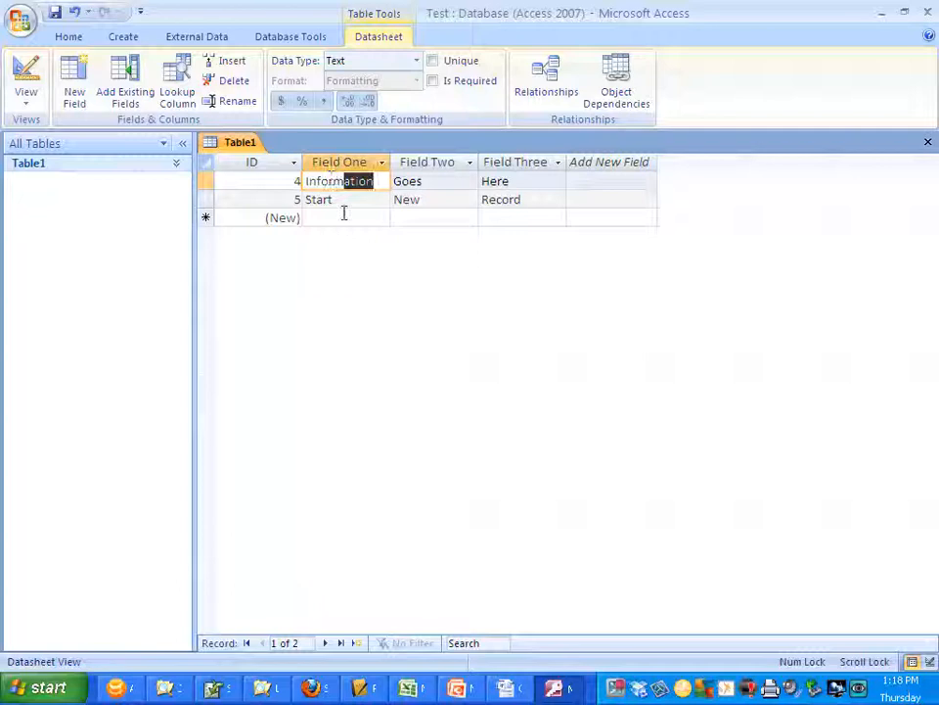
left_click(421, 163)
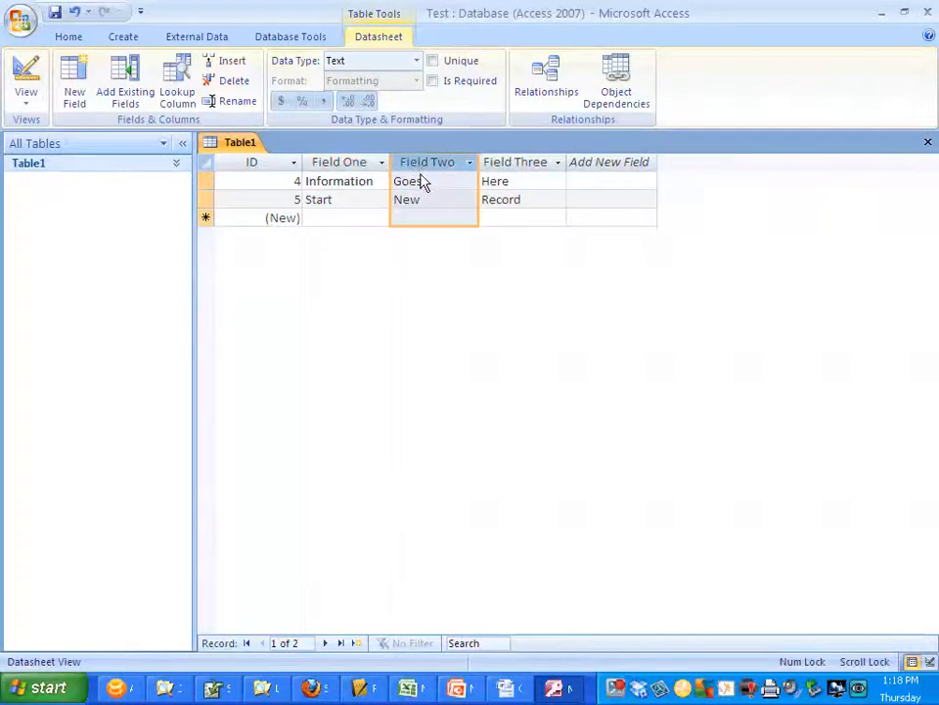
left_click(526, 165)
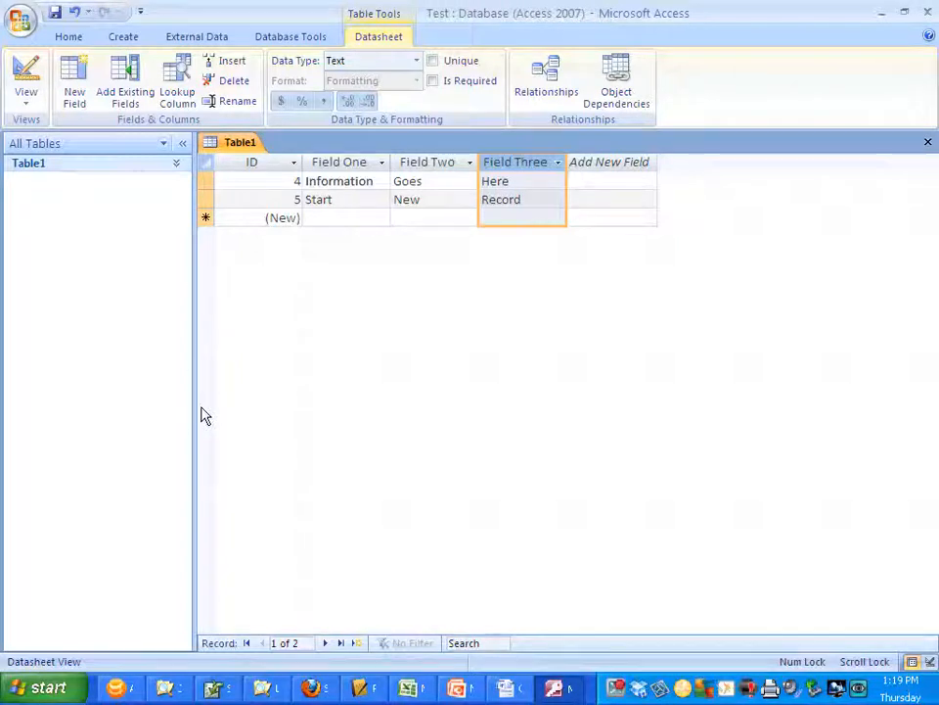
right_click(613, 696)
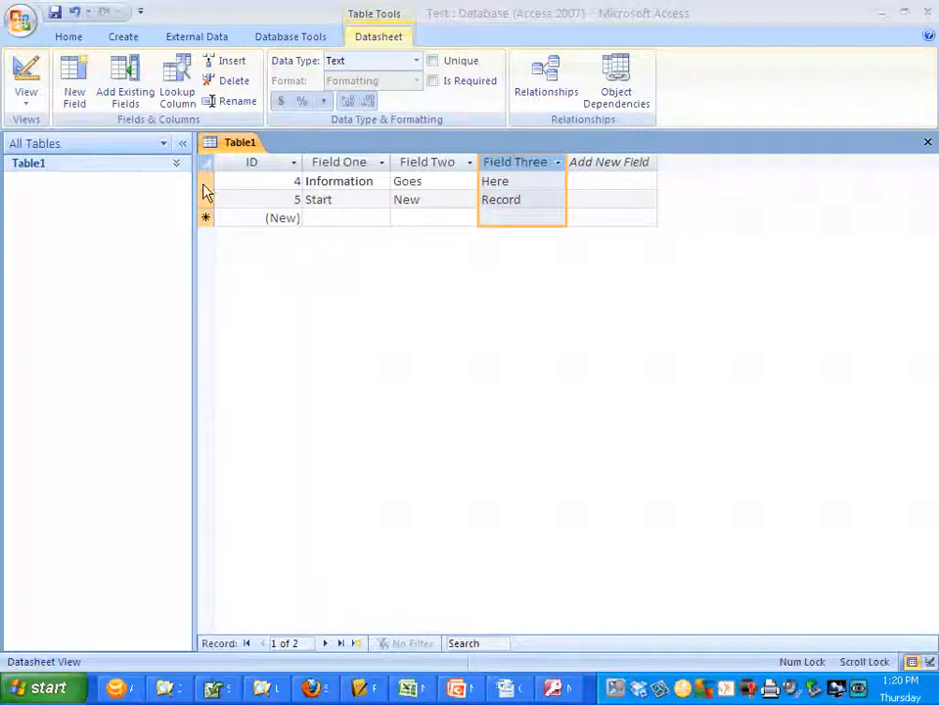
Examine the record rows one by one and the field columns from ID through Add New Field.
left_click(206, 181)
left_click(205, 199)
left_click(204, 217)
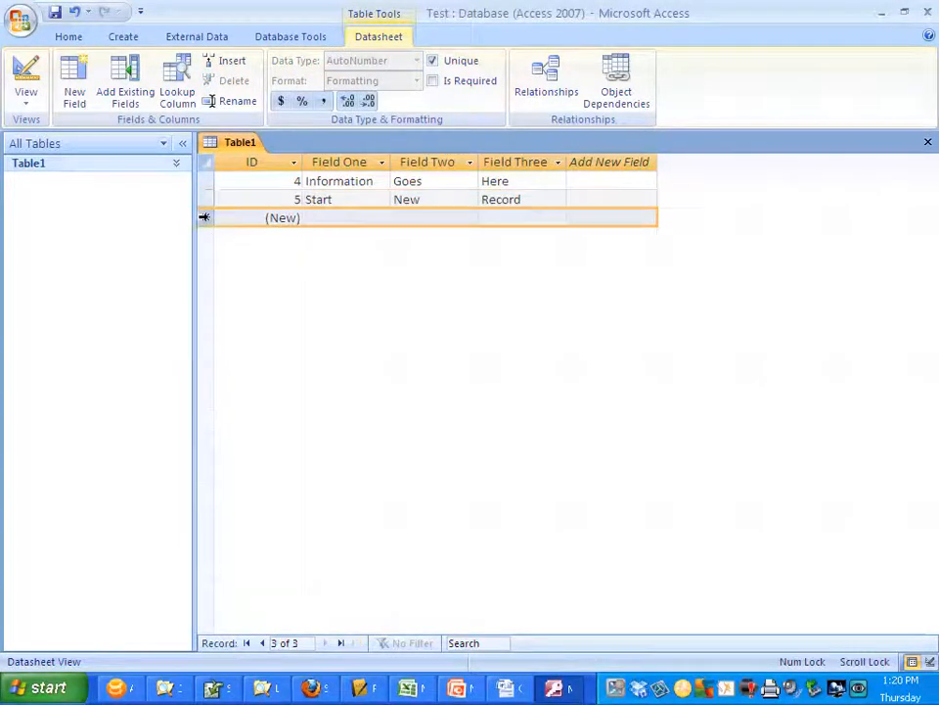
left_click(248, 162)
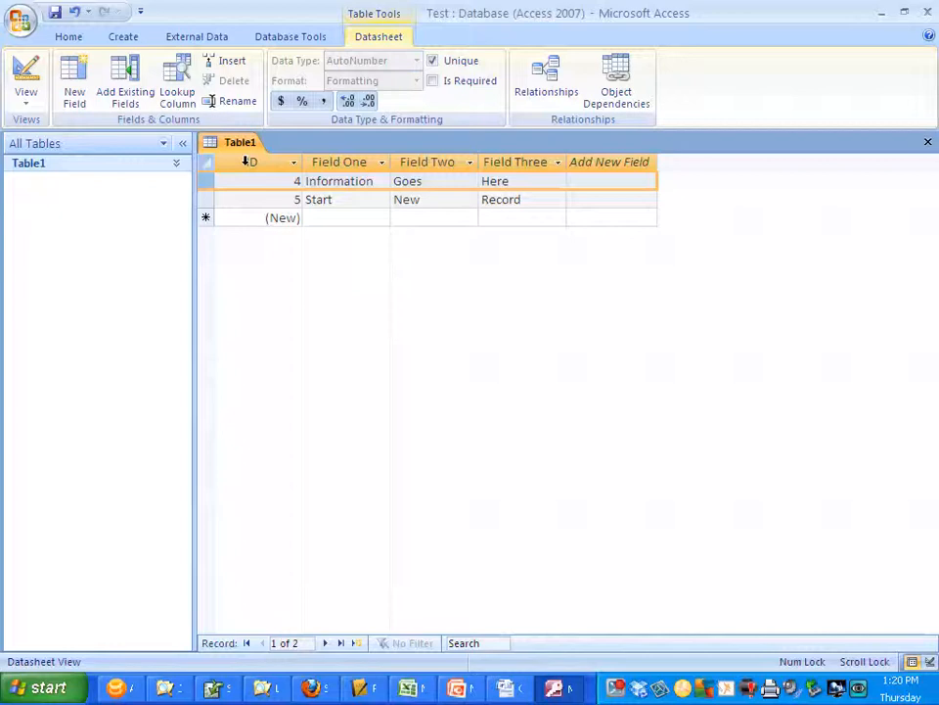
left_click(352, 162)
left_click(423, 165)
left_click(512, 159)
left_click(608, 160)
left_click(340, 166)
left_click(462, 167)
left_click(481, 167)
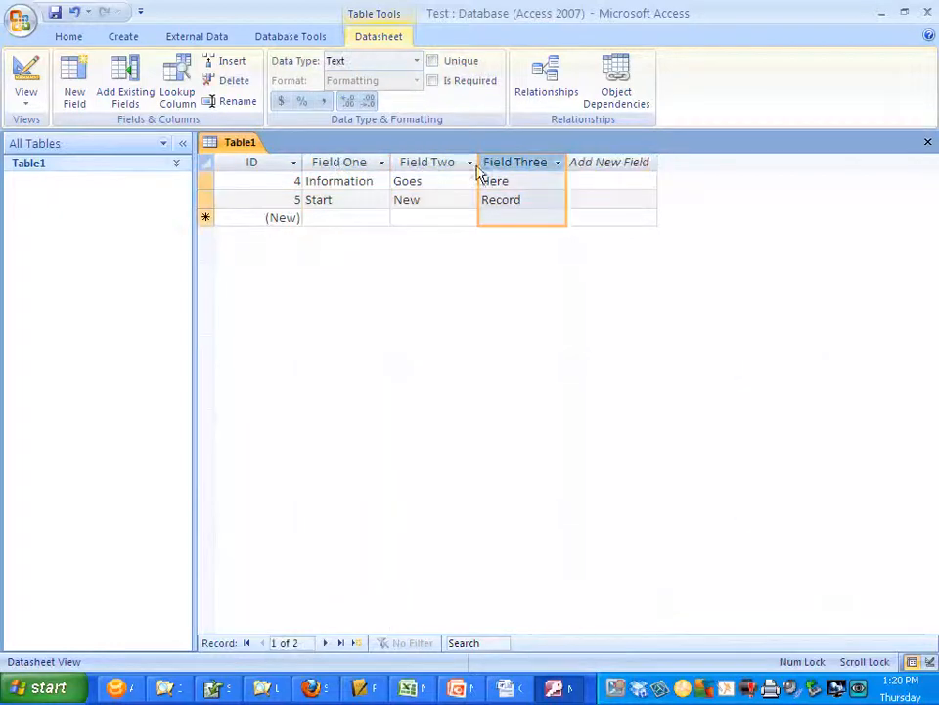
left_click(325, 168)
left_click(263, 167)
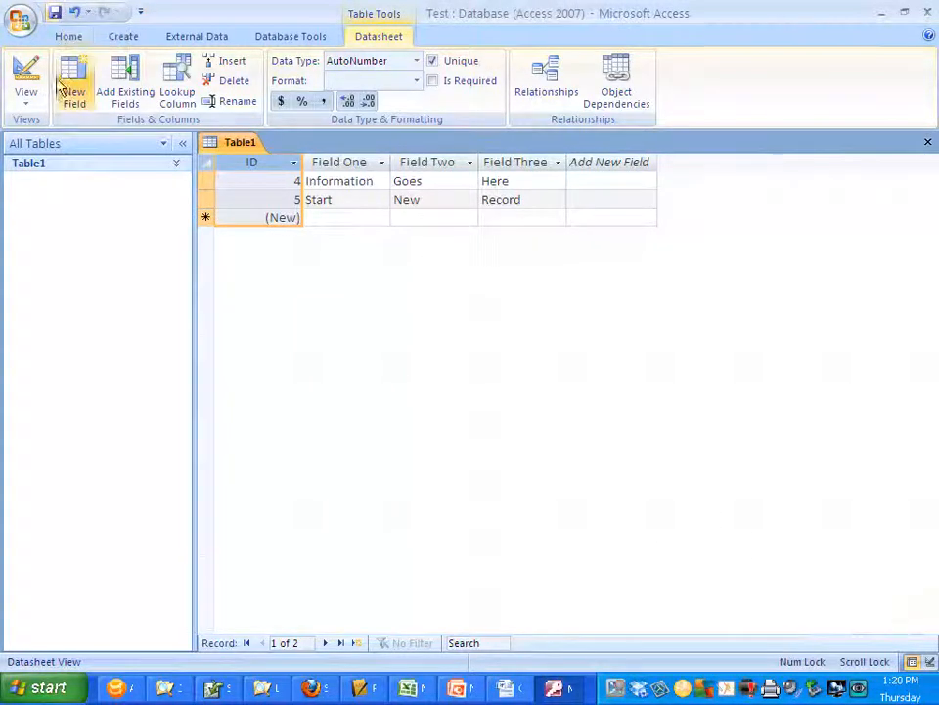
Save the table under the name "Table Meaningful Name".
left_click(55, 14)
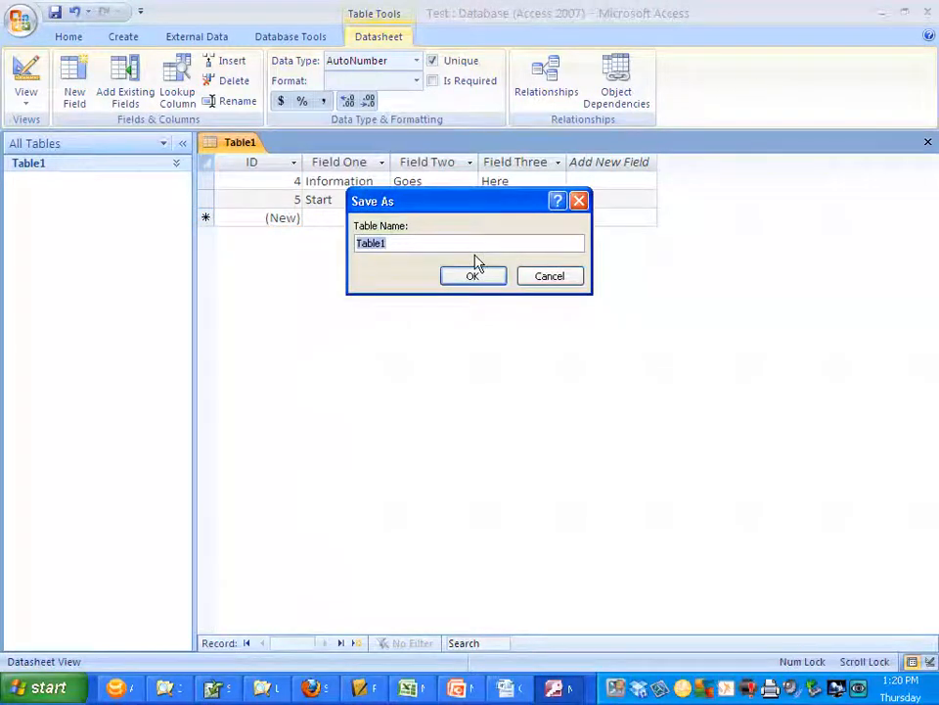
type("Tabe")
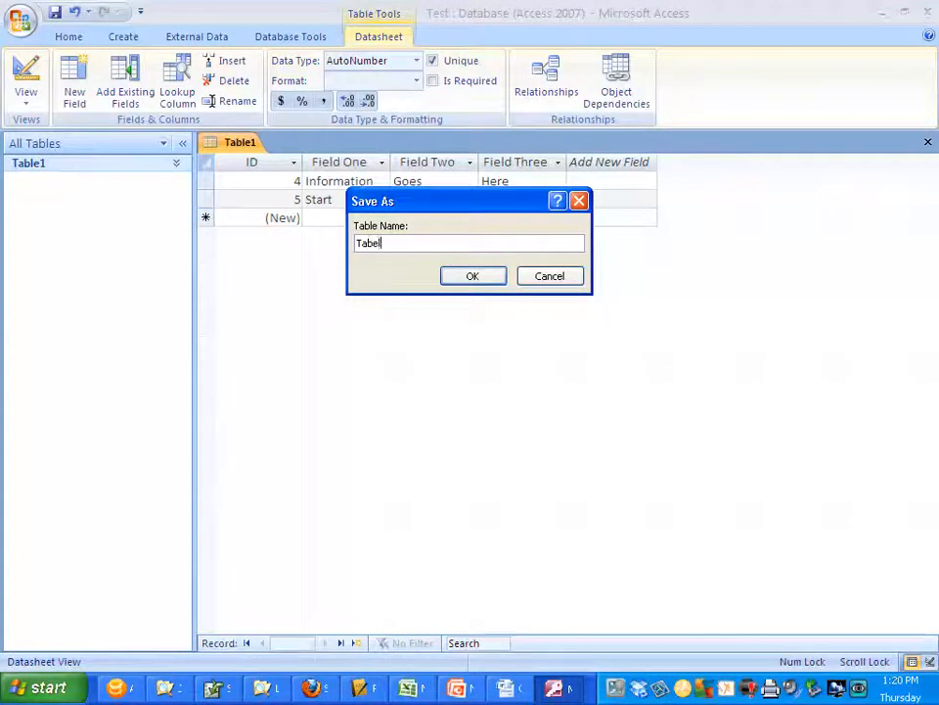
type("e")
type("ing ful Name")
left_click(473, 275)
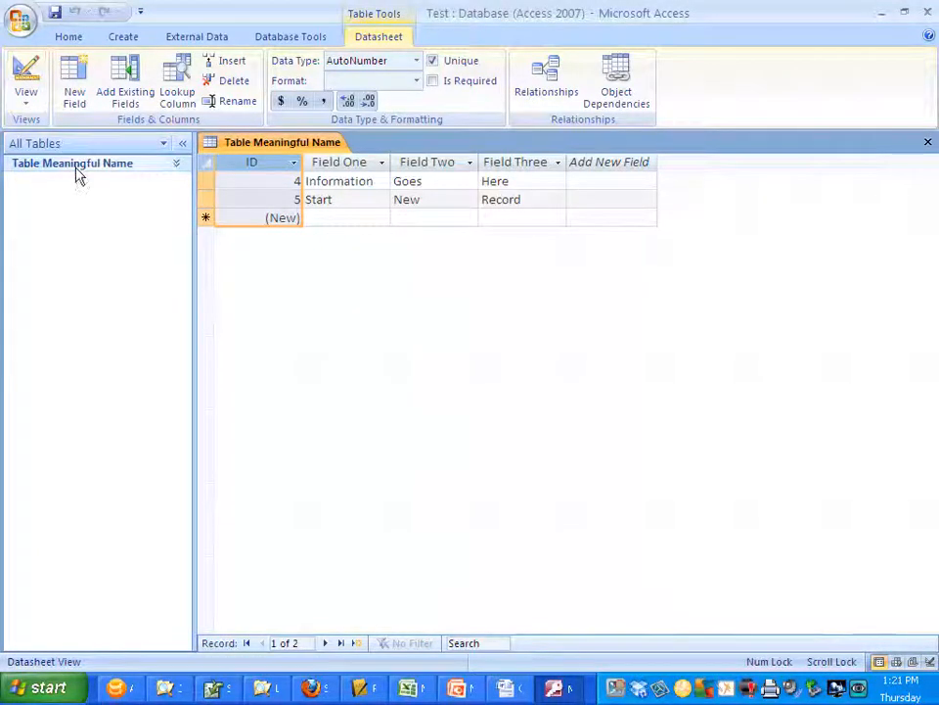
Expand the Table Meaningful Name group in the object list and switch the table to Design View.
left_click(117, 165)
left_click(72, 188)
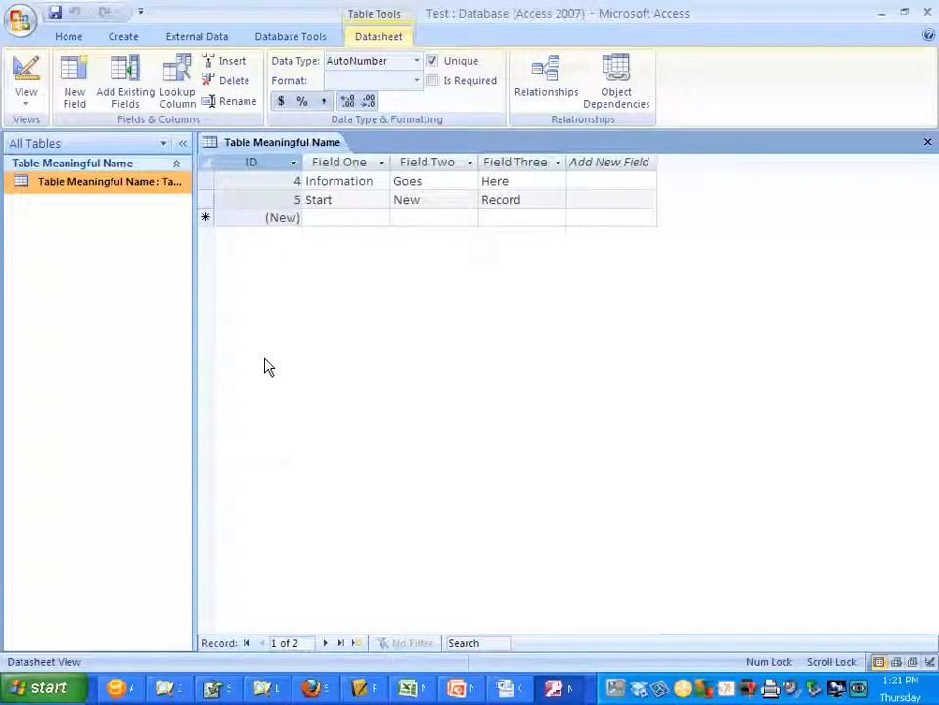
left_click(24, 97)
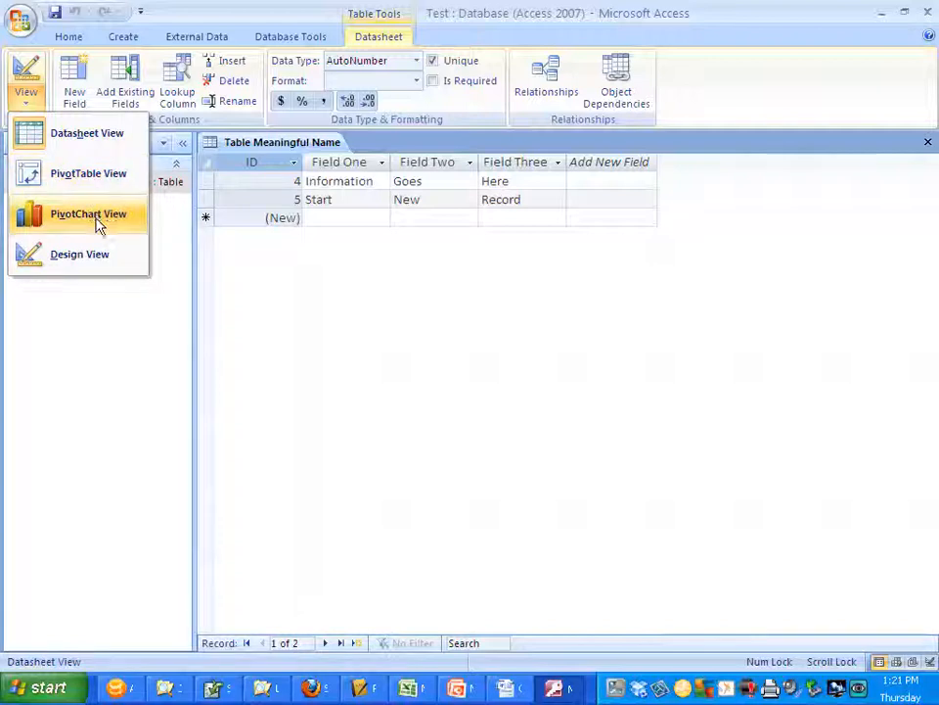
left_click(93, 259)
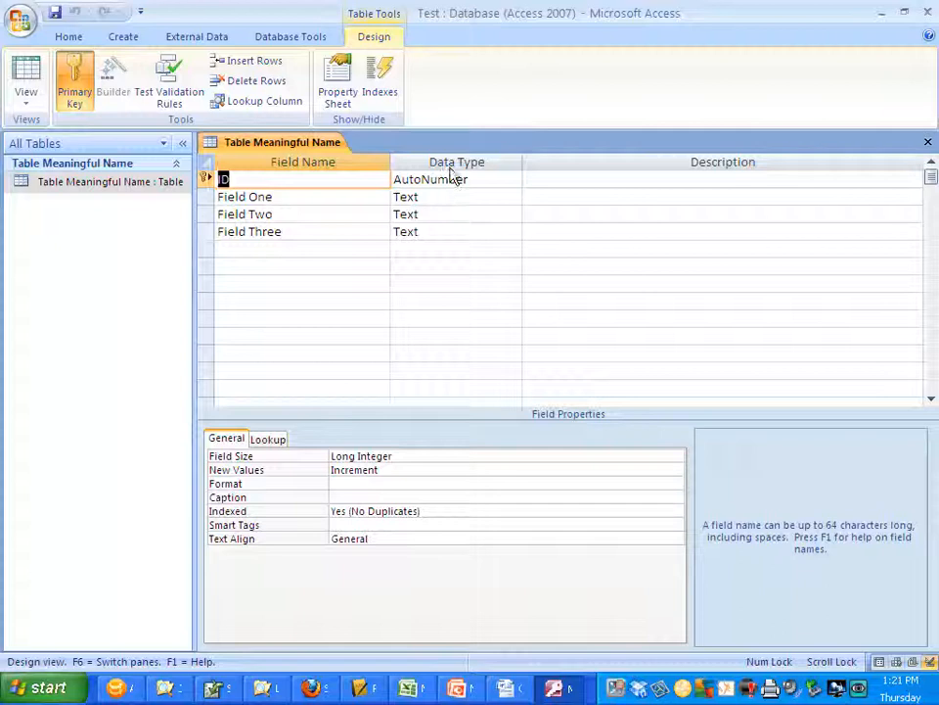
Review the available data types for Field One and Field Two, leaving both fields set to Text.
left_click(481, 198)
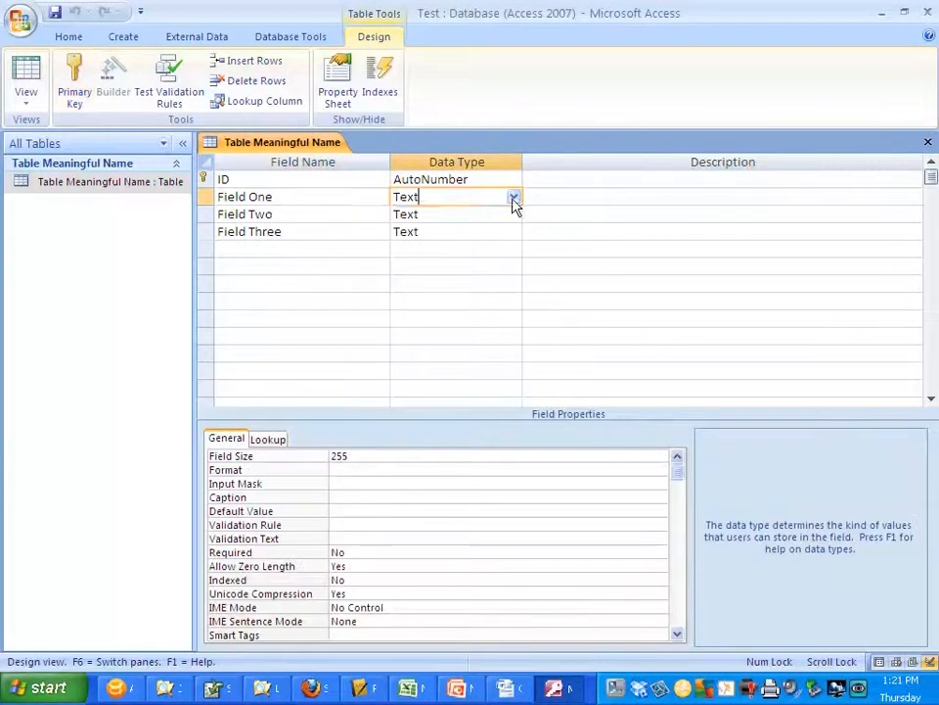
left_click(513, 197)
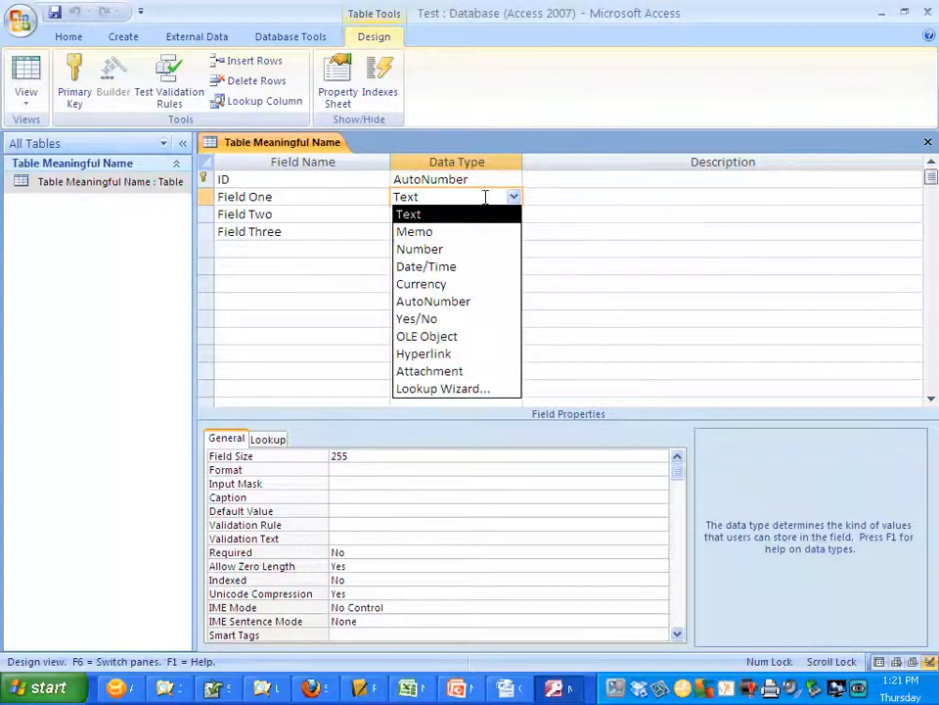
left_click(333, 192)
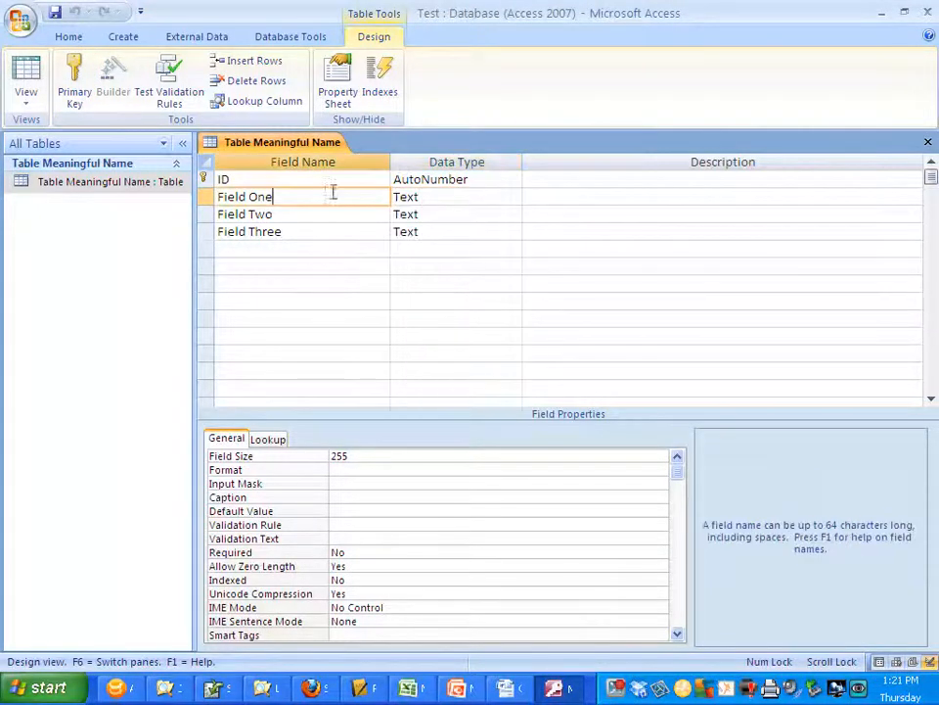
left_click(486, 212)
left_click(514, 215)
left_click(316, 217)
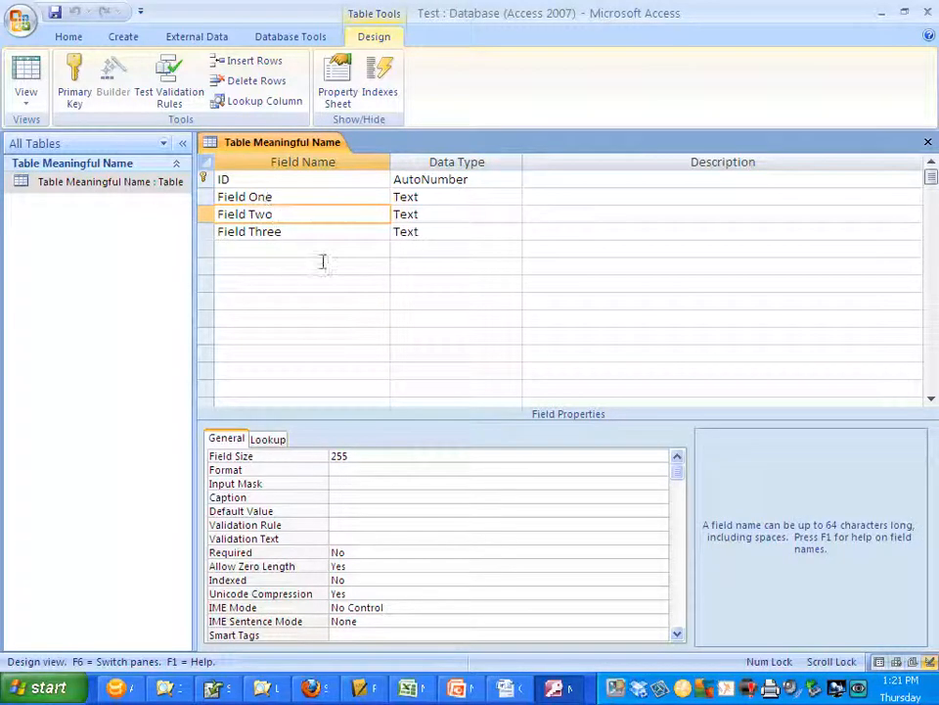
Examine the optional Description cells of Field One, Field Two and Field Three.
left_click(551, 215)
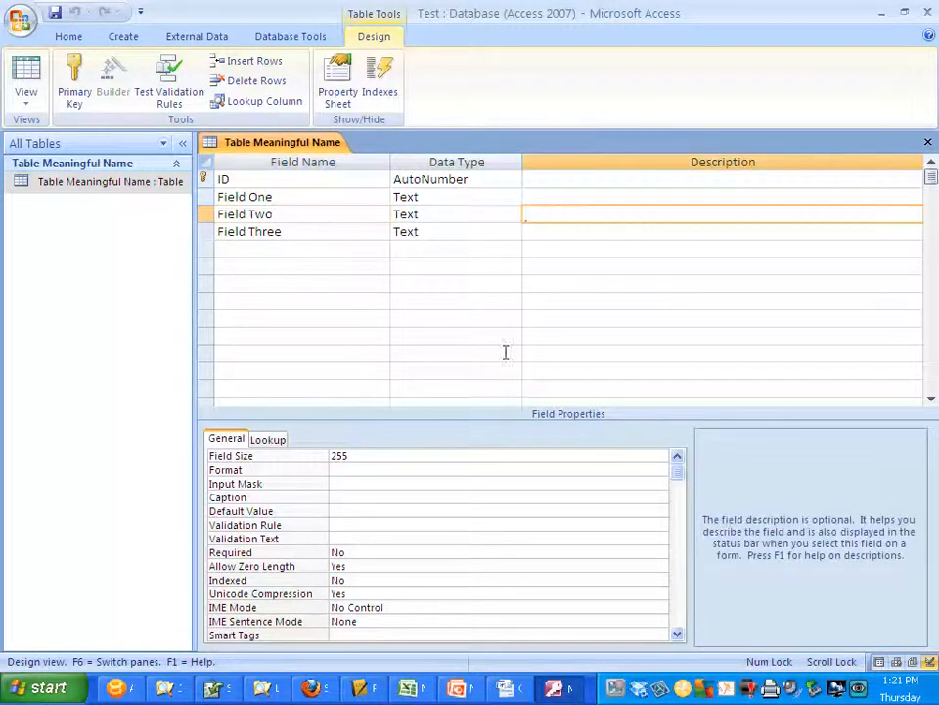
left_click(570, 195)
left_click(575, 214)
left_click(574, 232)
left_click(572, 215)
left_click(572, 195)
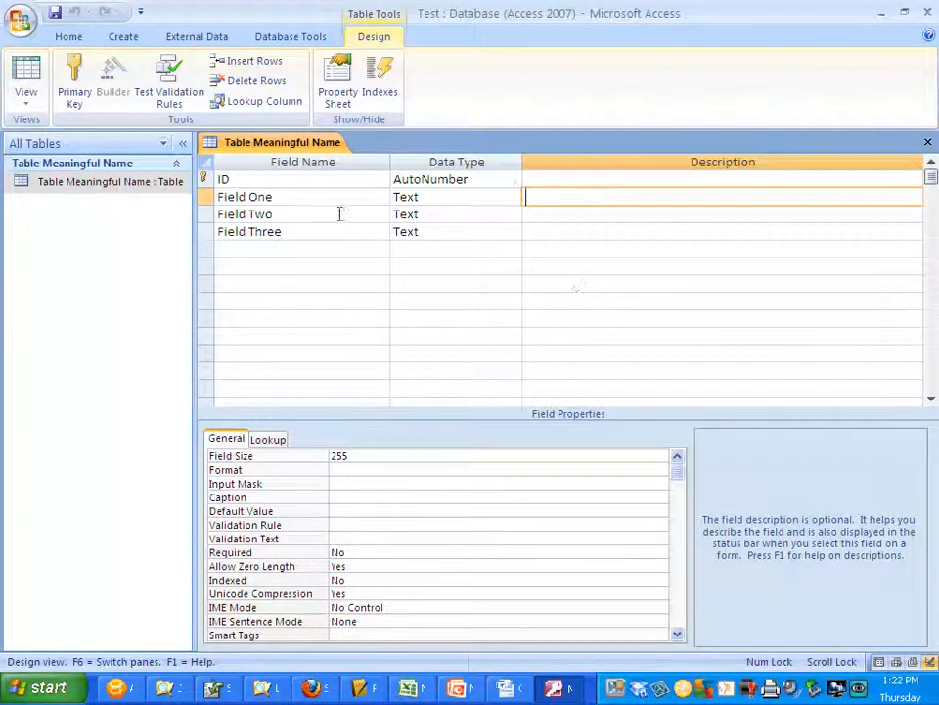
left_click(614, 691)
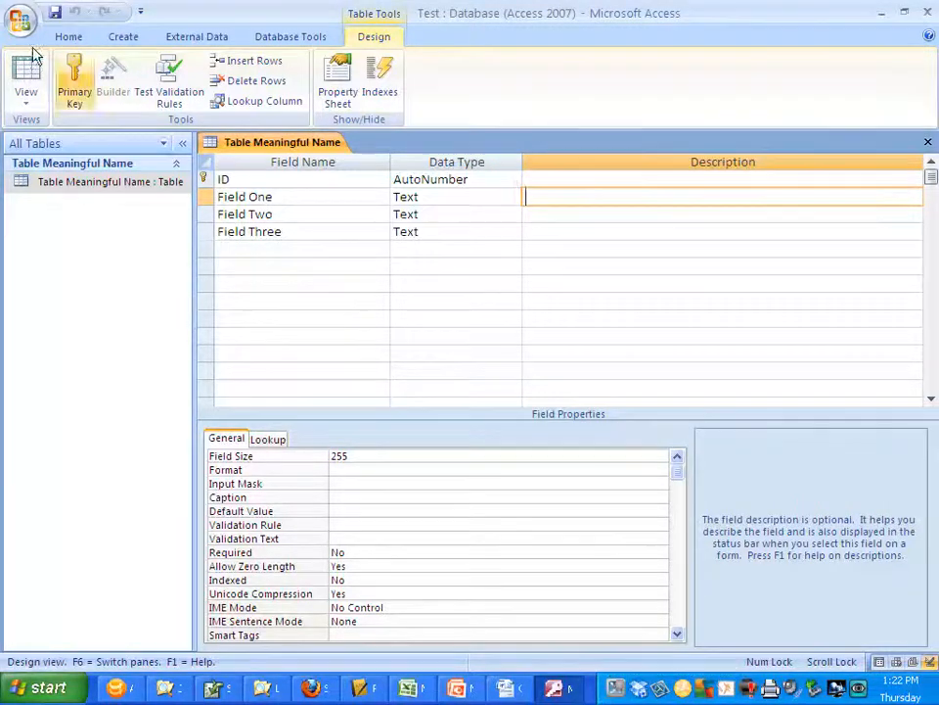
Switch the table to Datasheet View and highlight the Field One, Field Two and Field Three columns in turn.
left_click(16, 75)
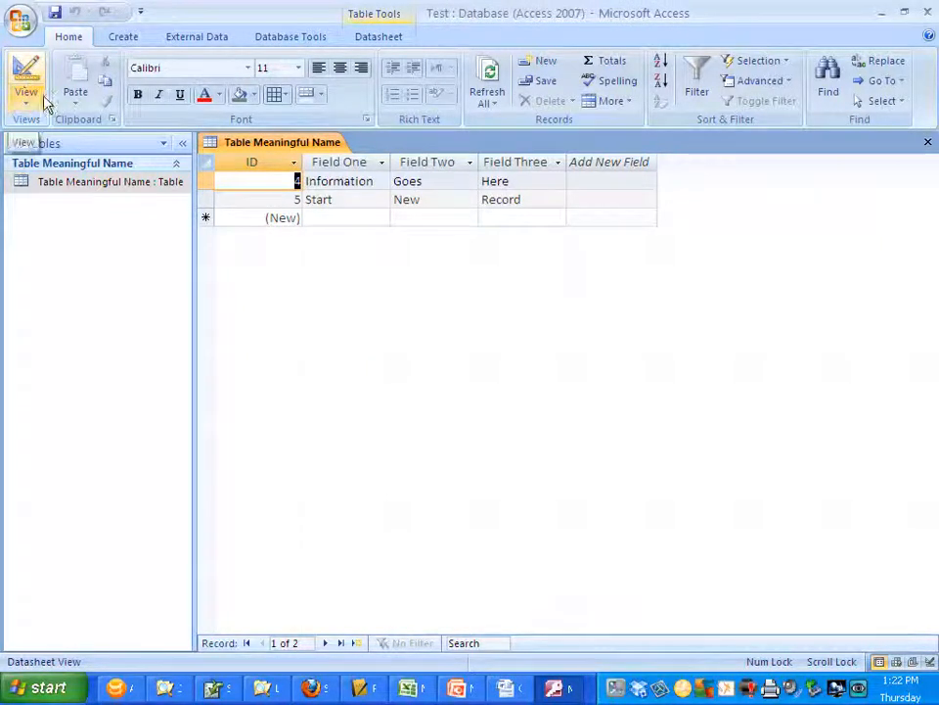
left_click(497, 168)
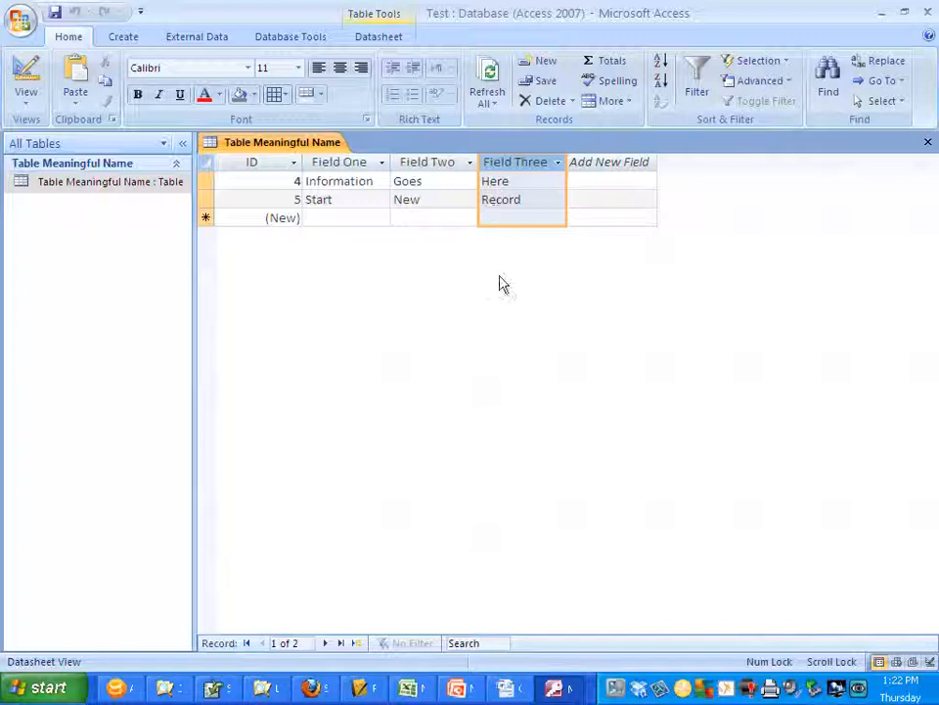
left_click(328, 162)
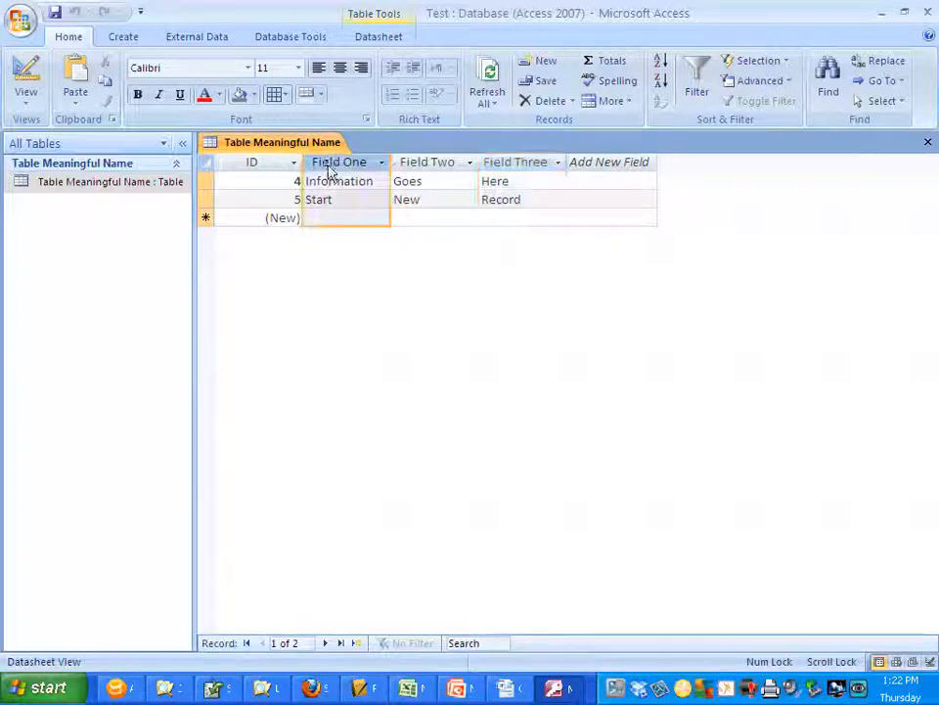
left_click(443, 162)
left_click(534, 165)
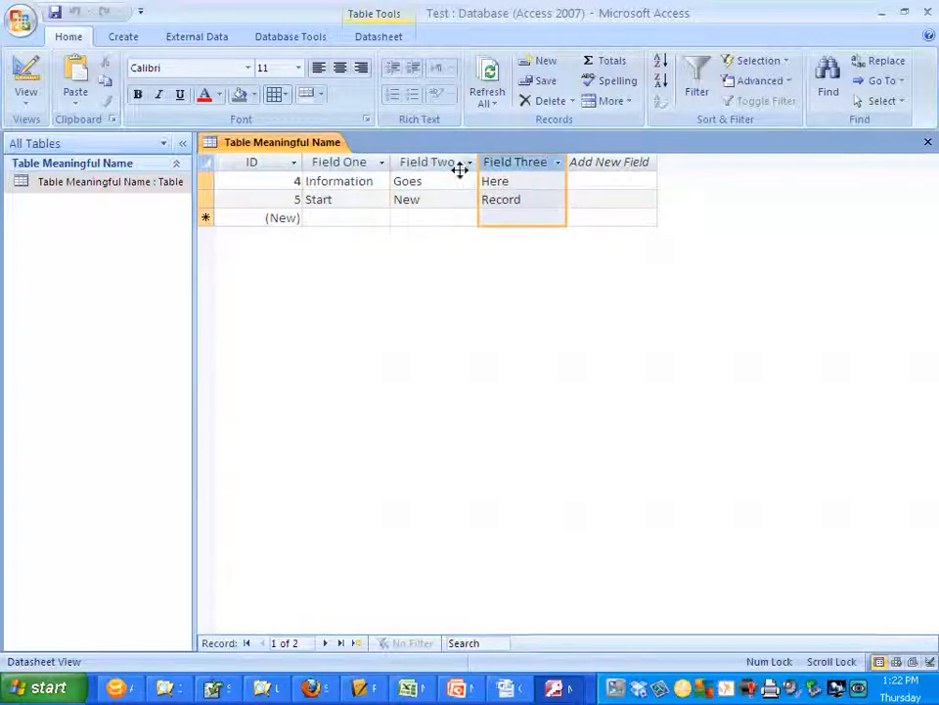
left_click(409, 164)
left_click(368, 162)
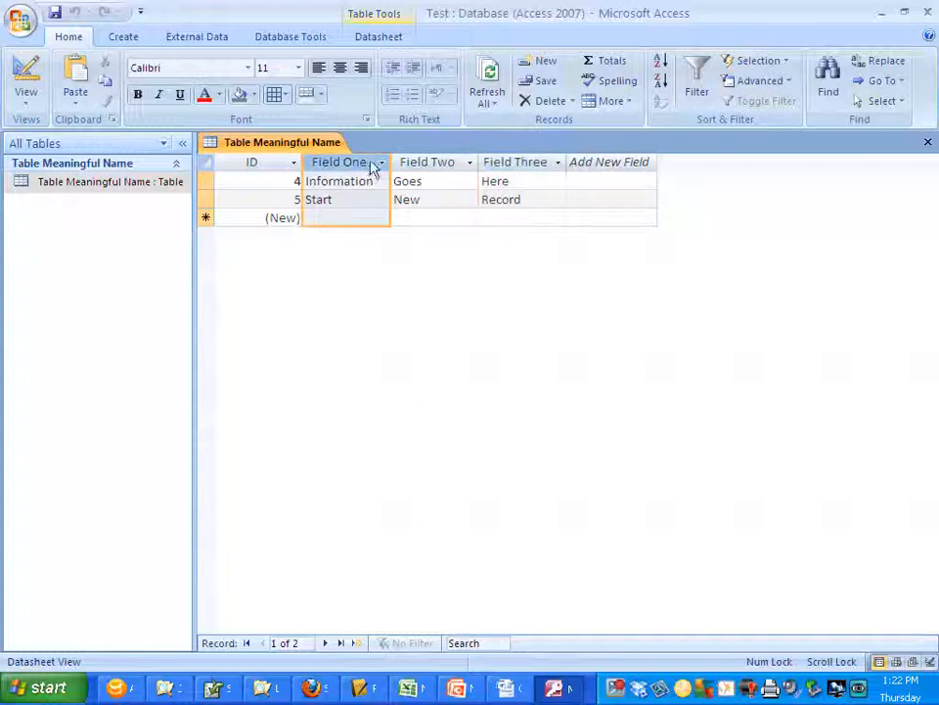
Highlight each record row in turn, from the first record down to the empty new record.
left_click(207, 181)
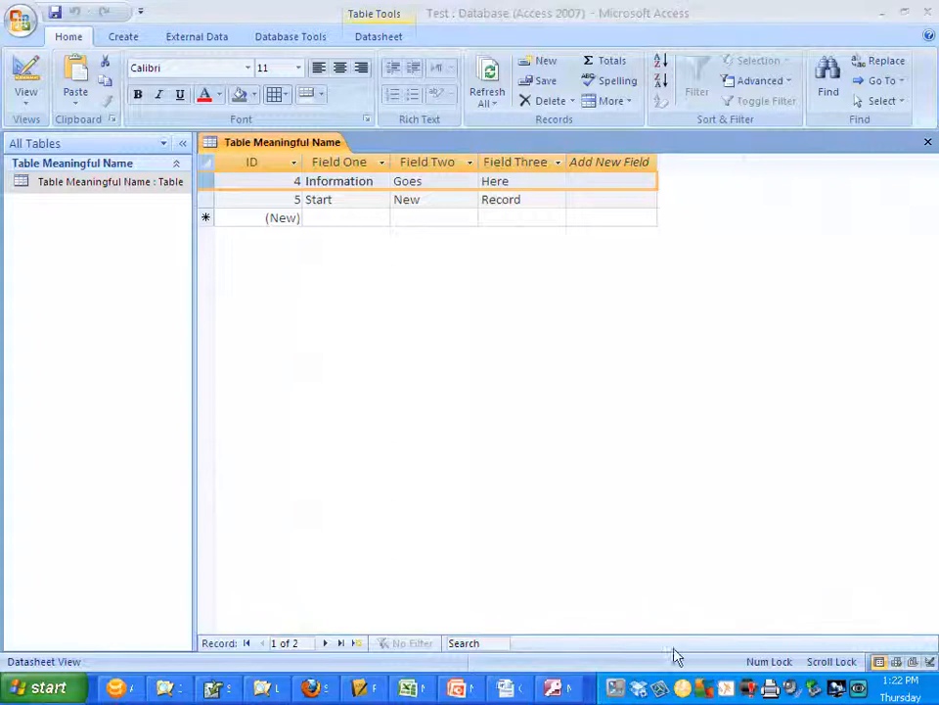
left_click(204, 200)
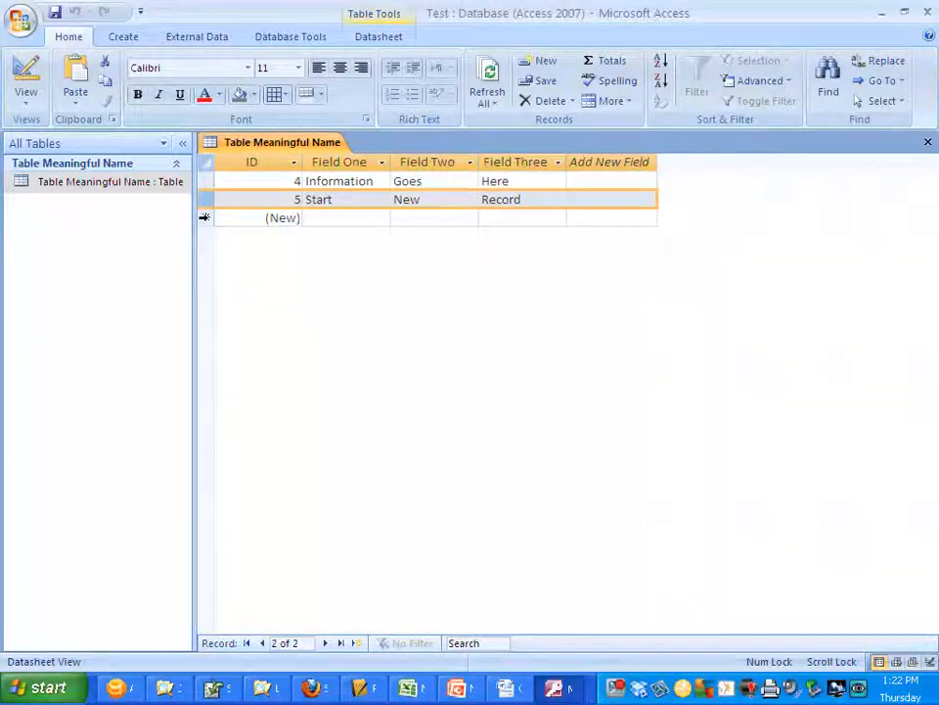
left_click(203, 217)
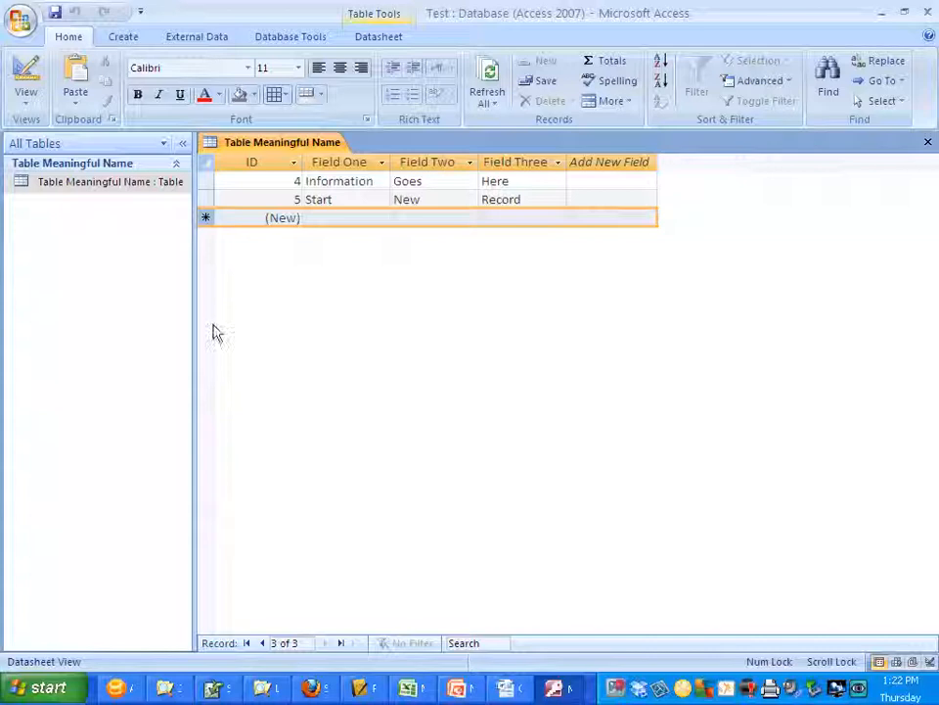
left_click(614, 693)
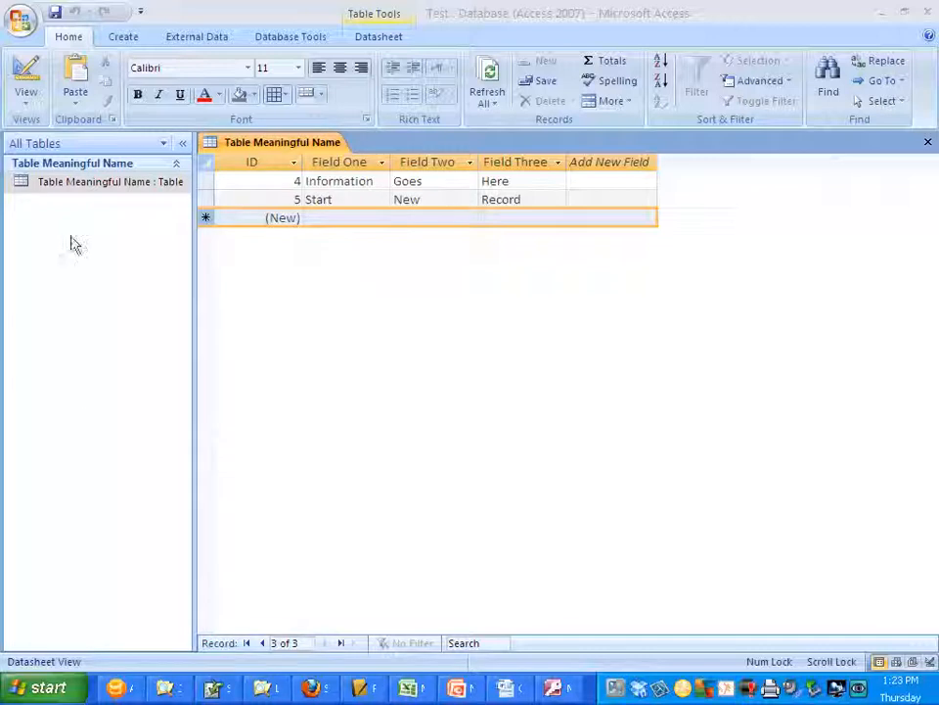
Select Table Meaningful Name in the object list, check the list's grouping options, and collapse and re-expand the list.
left_click(72, 185)
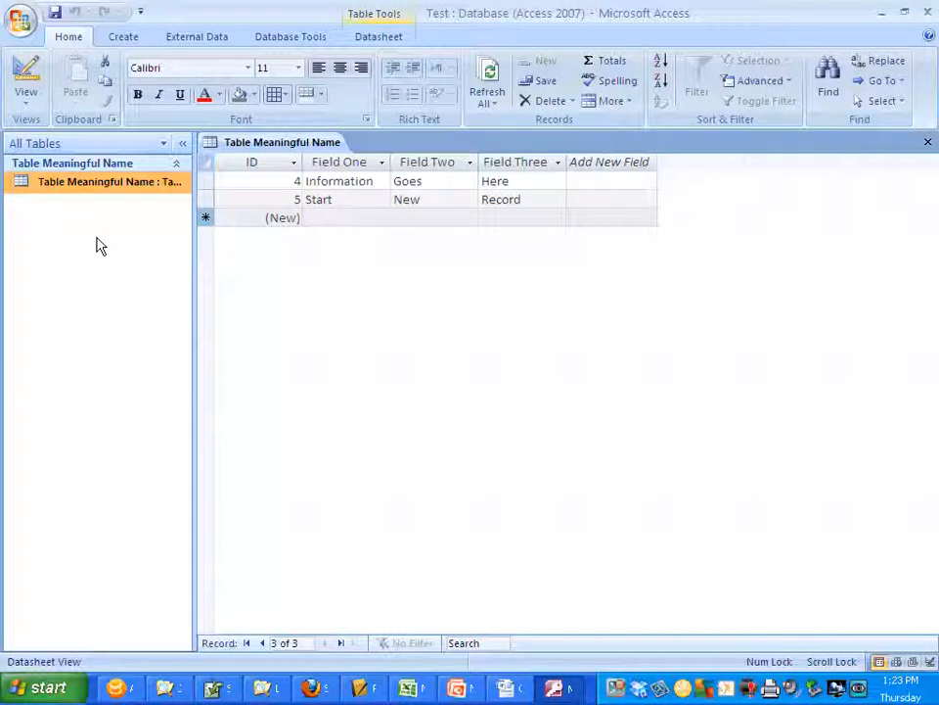
left_click(163, 144)
left_click(183, 143)
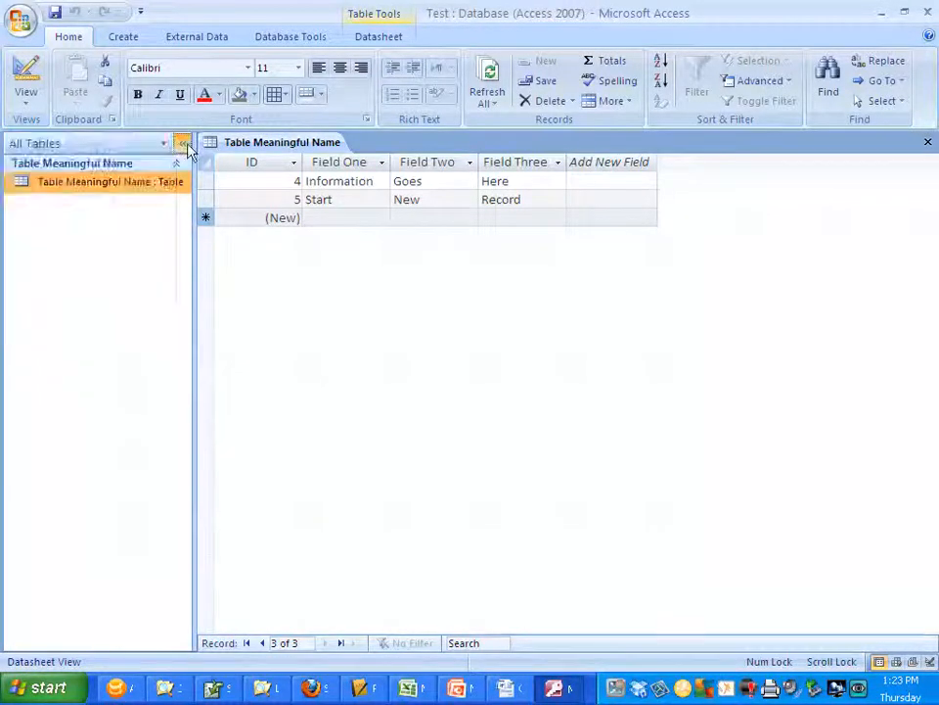
left_click(183, 142)
left_click(13, 143)
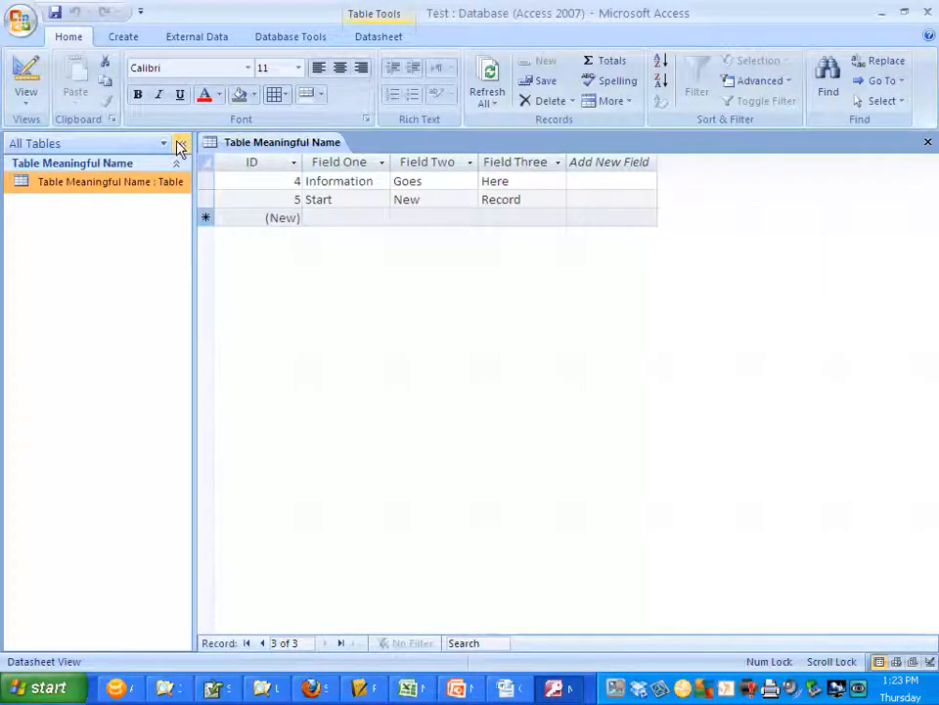